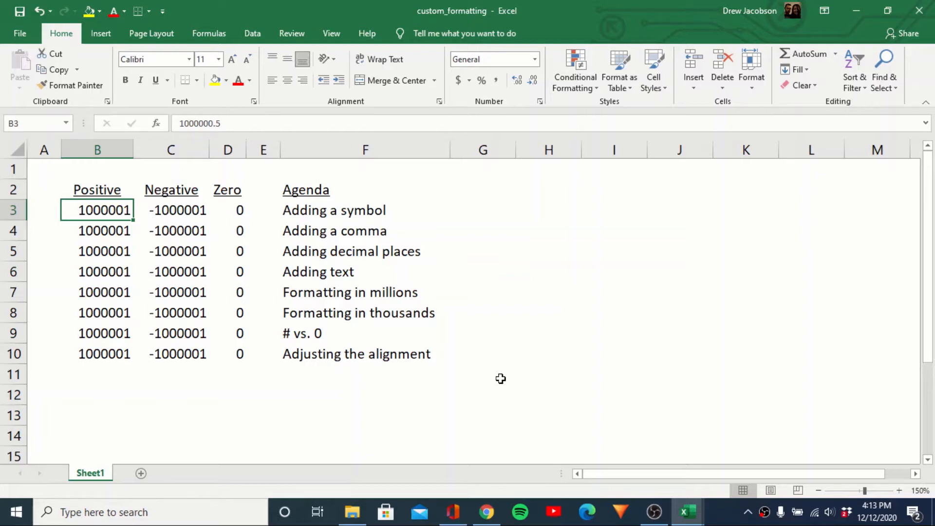
# Select the positive, negative and zero values in the "Adding a symbol" row, cells B3:D3
pyautogui.press('Right')
pyautogui.press('Right')
pyautogui.press('Right')
pyautogui.press('Left')
pyautogui.press('Left')
pyautogui.press('Left')
pyautogui.hotkey('shift', 'Right')
pyautogui.hotkey('shift', 'Right')
pyautogui.hotkey('shift', 'Right')
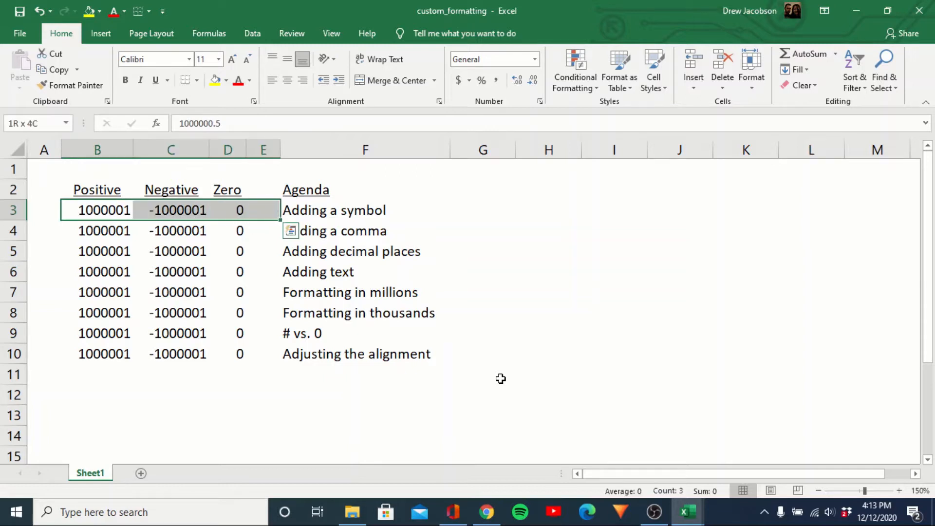
pyautogui.hotkey('shift', 'Left')
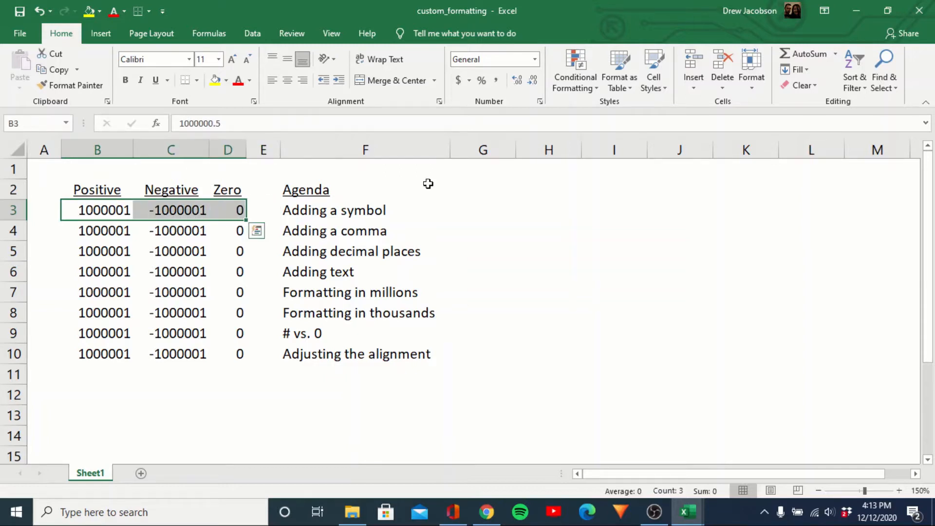
pyautogui.click(254, 101)
pyautogui.click(339, 68)
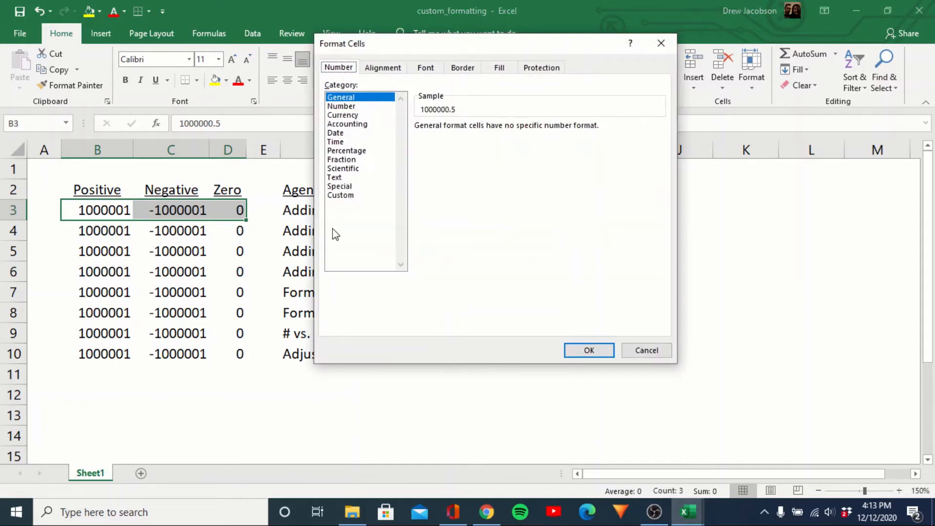
pyautogui.click(346, 196)
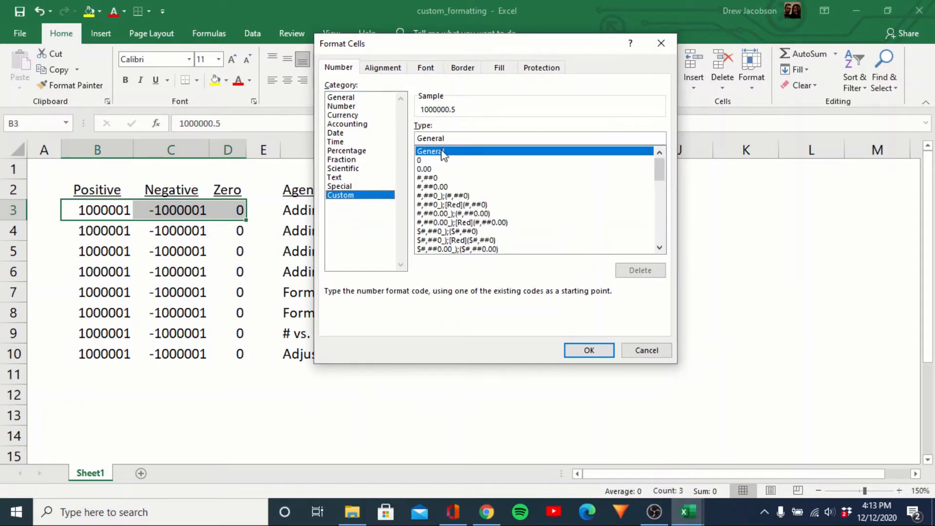
pyautogui.moveTo(455, 137); pyautogui.dragTo(412, 138)
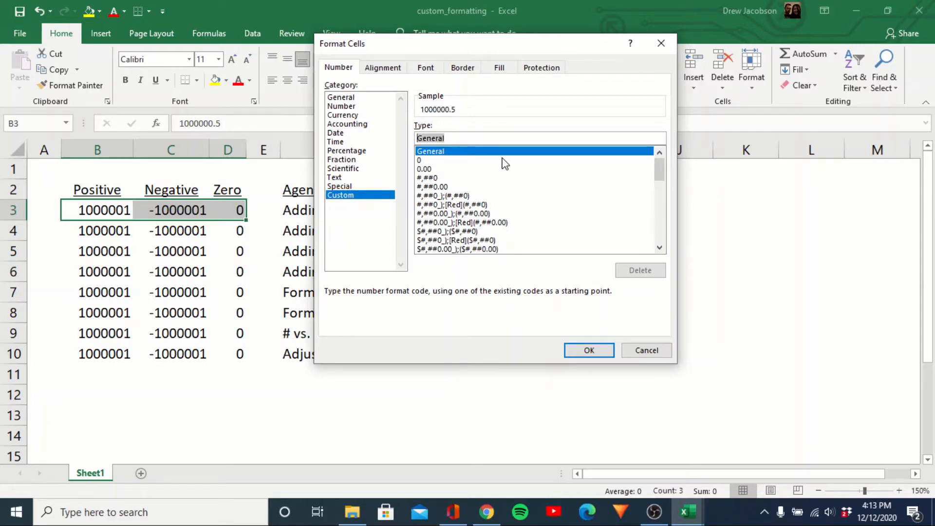
pyautogui.click(645, 351)
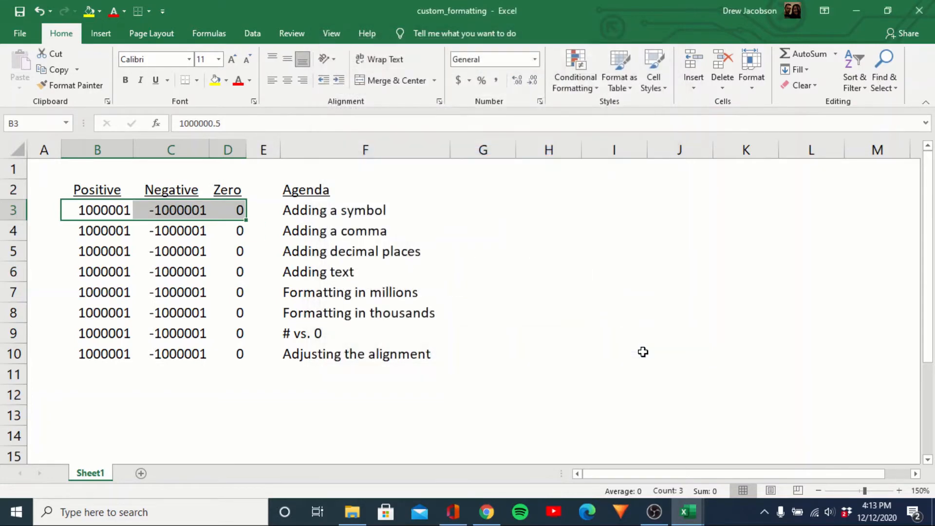
# Open the custom number format for B3:D3, uncover the sheet's data and clear the existing format code
pyautogui.hotkey('ctrl', '1')
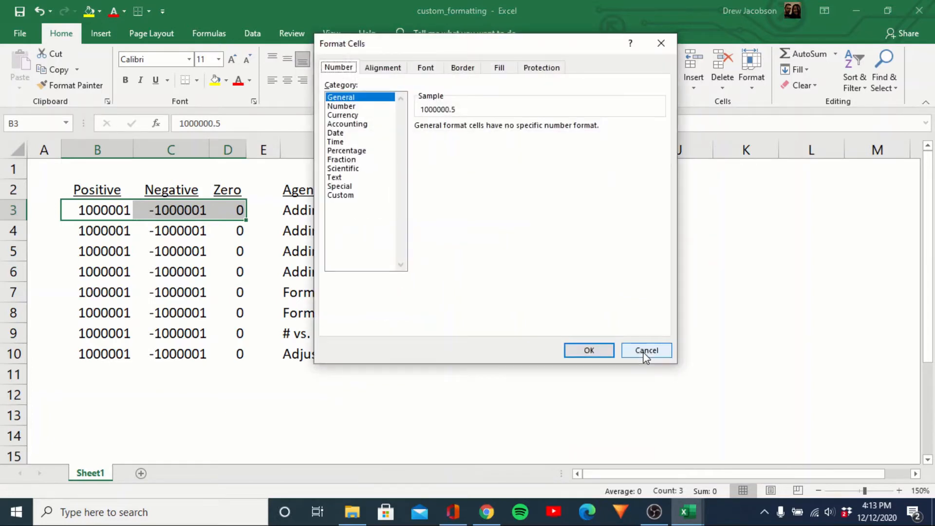
pyautogui.click(355, 195)
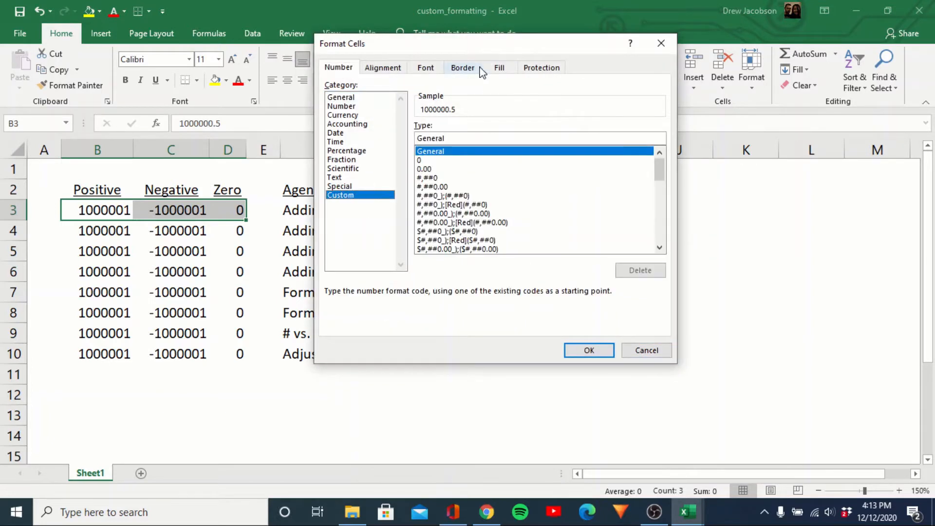
pyautogui.moveTo(469, 49); pyautogui.dragTo(612, 76)
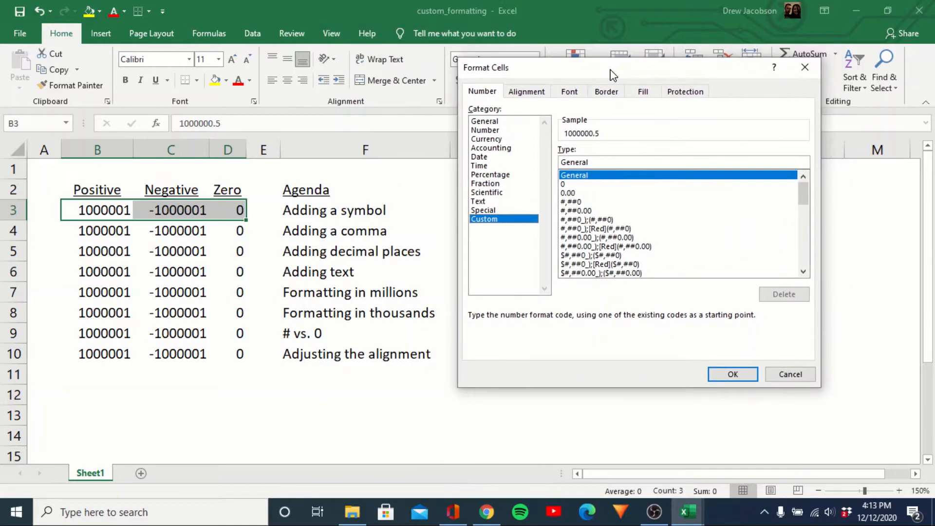
pyautogui.moveTo(597, 163); pyautogui.dragTo(552, 164)
pyautogui.press('BackSpace')
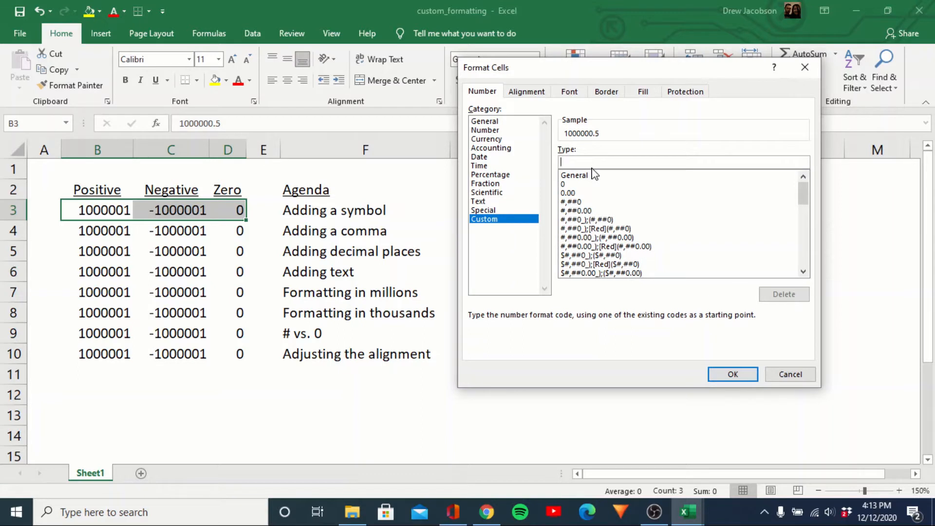
# Try the placeholder pattern Positive;Negative;Zero as the format code and clear it again
pyautogui.write('Posit')
pyautogui.press('BackSpace')
pyautogui.press('BackSpace')
pyautogui.press('BackSpace')
pyautogui.write('itive')
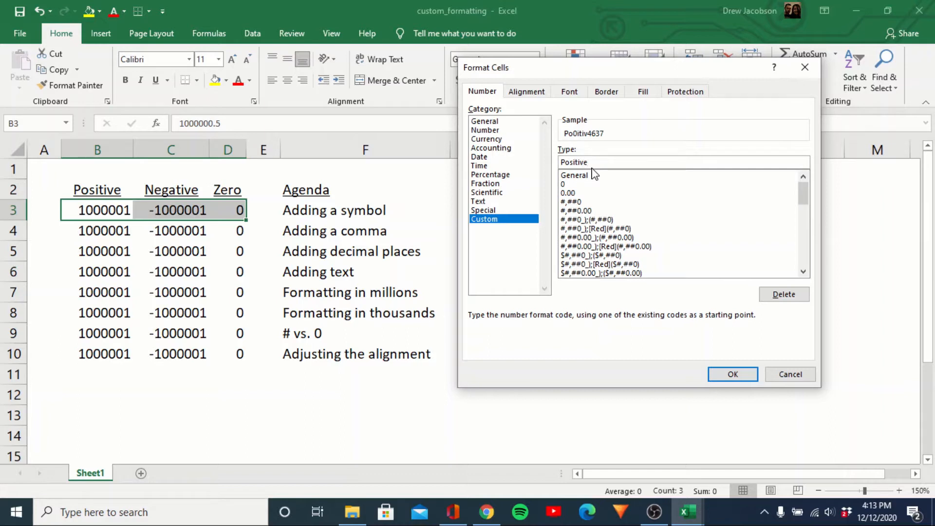
pyautogui.write(';Negative;Zero')
pyautogui.moveTo(650, 162); pyautogui.dragTo(556, 163)
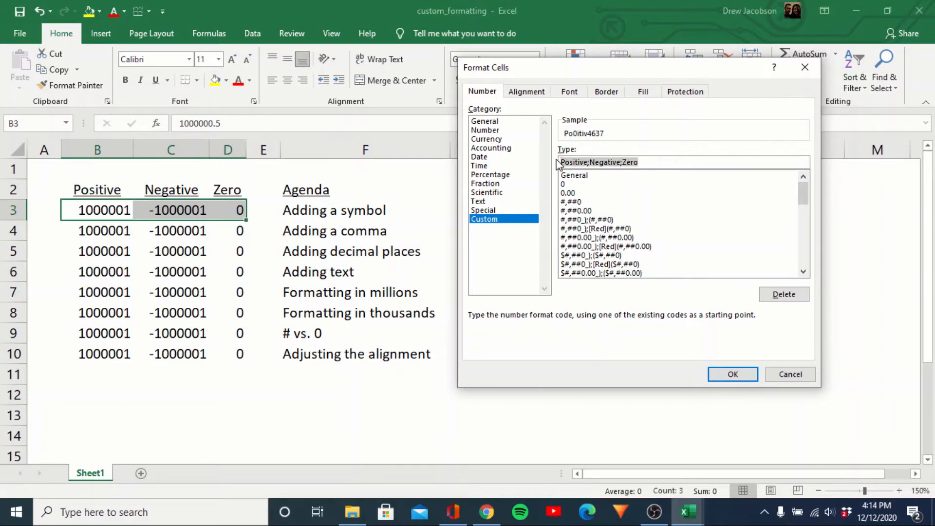
pyautogui.press('BackSpace')
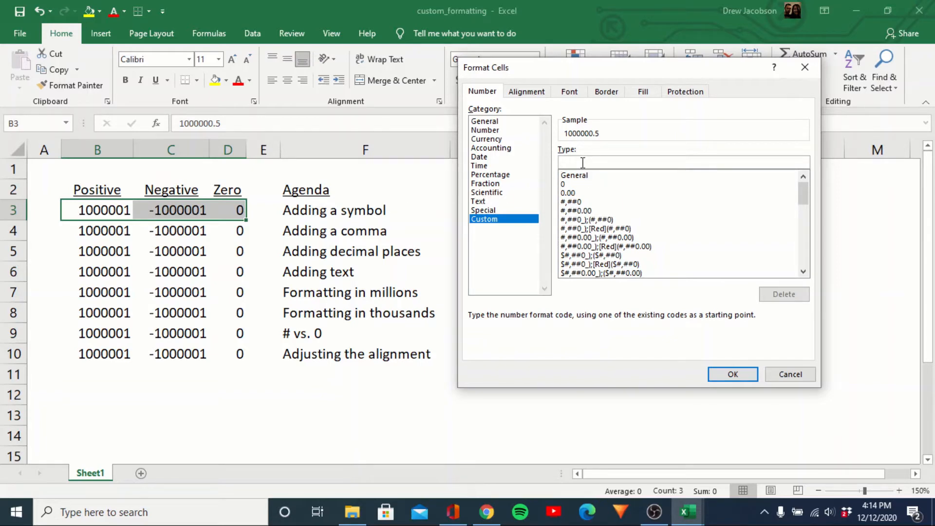
# Apply the custom number format $#;-$#;- to cells B3:D3
pyautogui.write('$#;-$#;-')
pyautogui.click(728, 375)
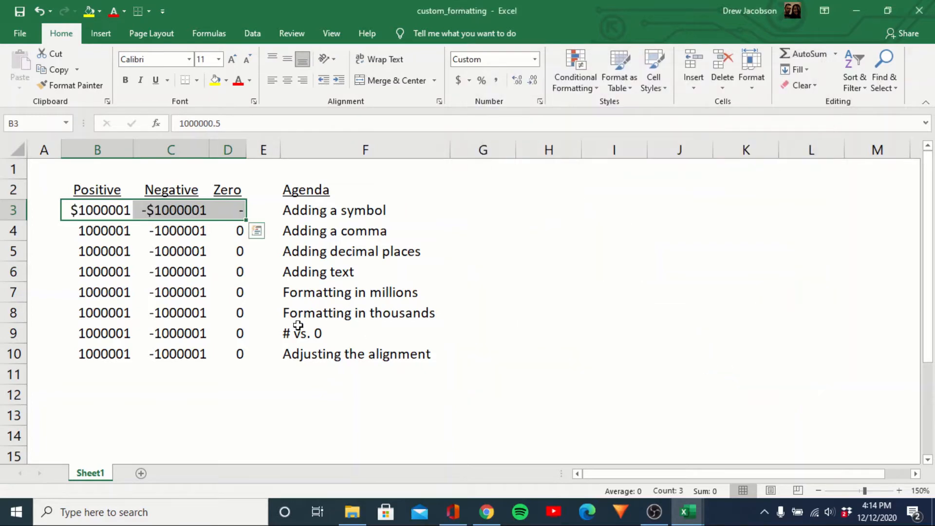
# Try the custom format on B3:D3 with an empty zero section, $#;-$#;
pyautogui.moveTo(100, 210); pyautogui.dragTo(221, 210)
pyautogui.hotkey('ctrl', '1')
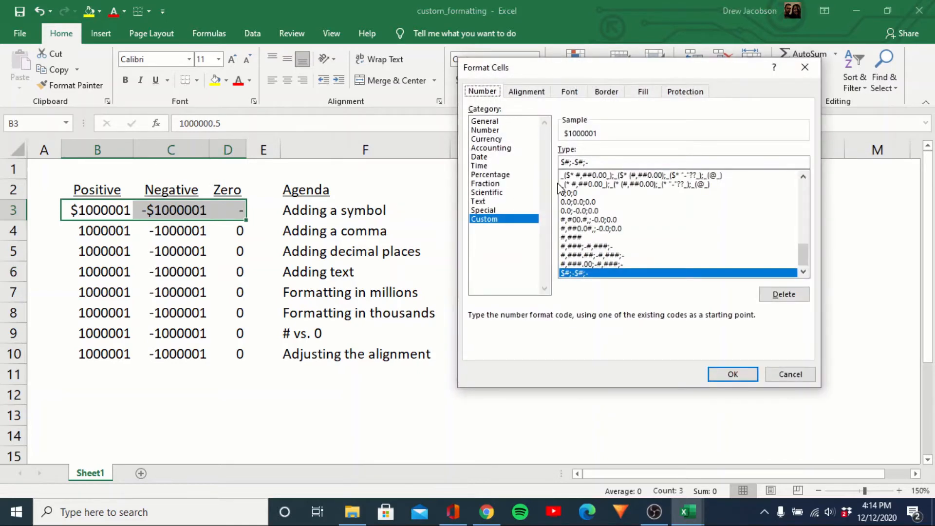
pyautogui.click(601, 164)
pyautogui.press('BackSpace')
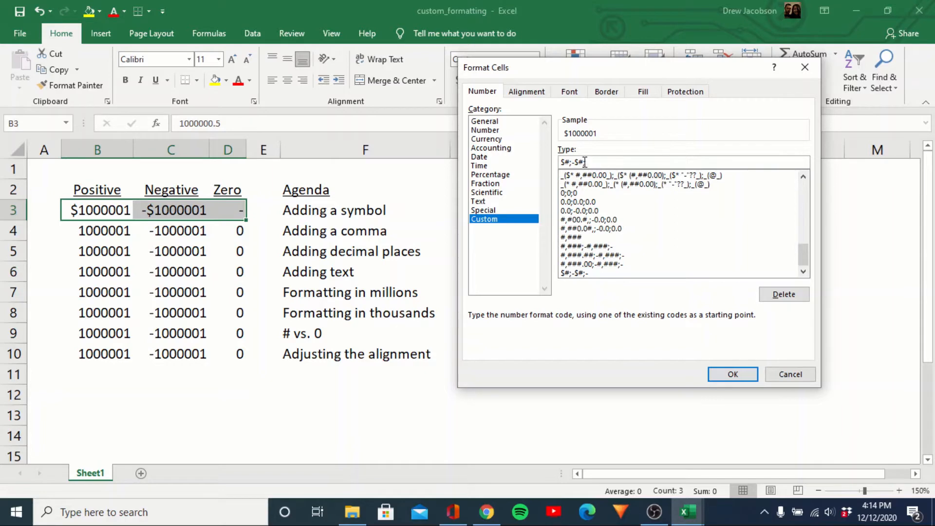
pyautogui.click(732, 374)
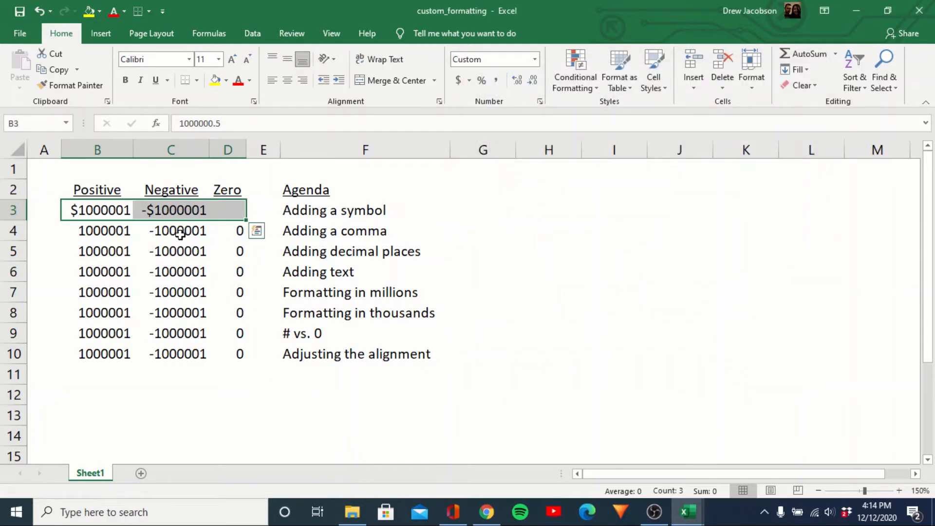
# Restore the dash in the zero section so the custom format of B3:D3 is $#;-$#;-
pyautogui.hotkey('ctrl', '1')
pyautogui.click(627, 161)
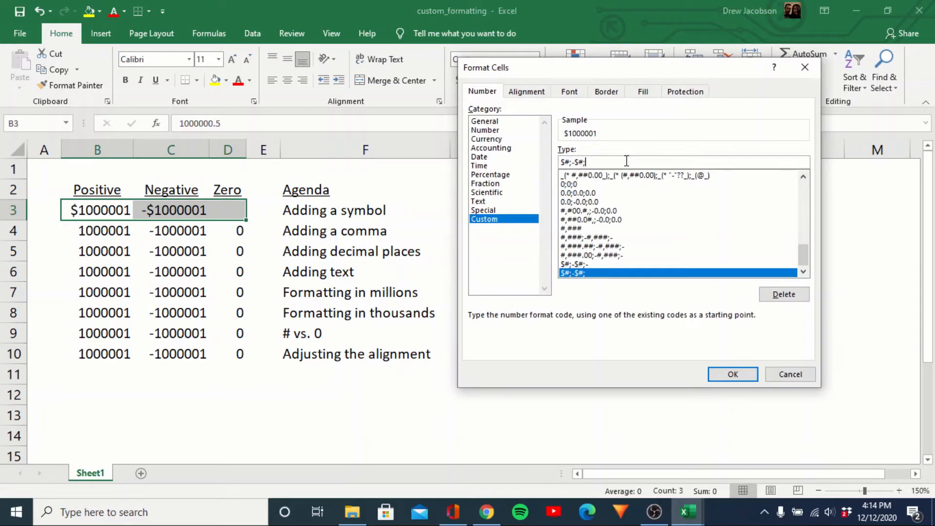
pyautogui.write('-')
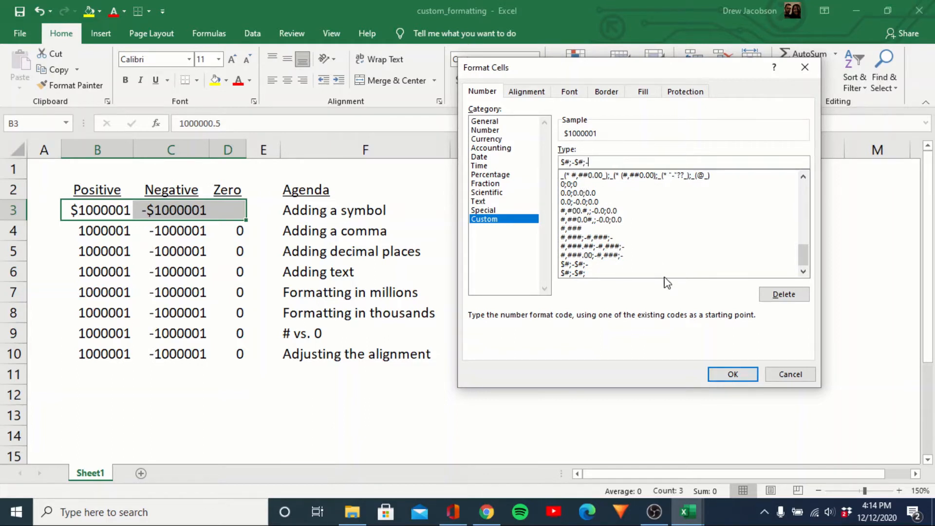
pyautogui.click(726, 374)
# Apply the custom number format #,#;-#,#;- to cells B4:D4 to add thousands separators
pyautogui.moveTo(109, 232); pyautogui.dragTo(217, 230)
pyautogui.hotkey('ctrl', '1')
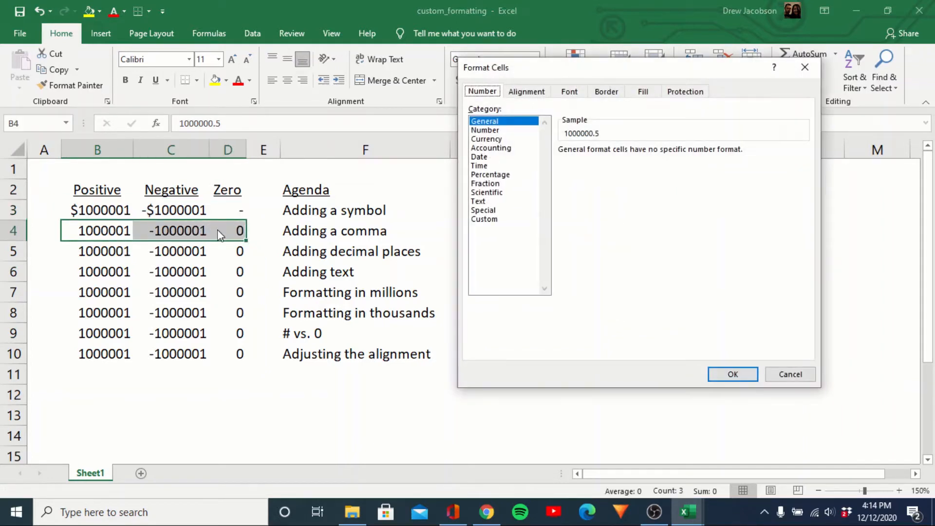
pyautogui.click(498, 220)
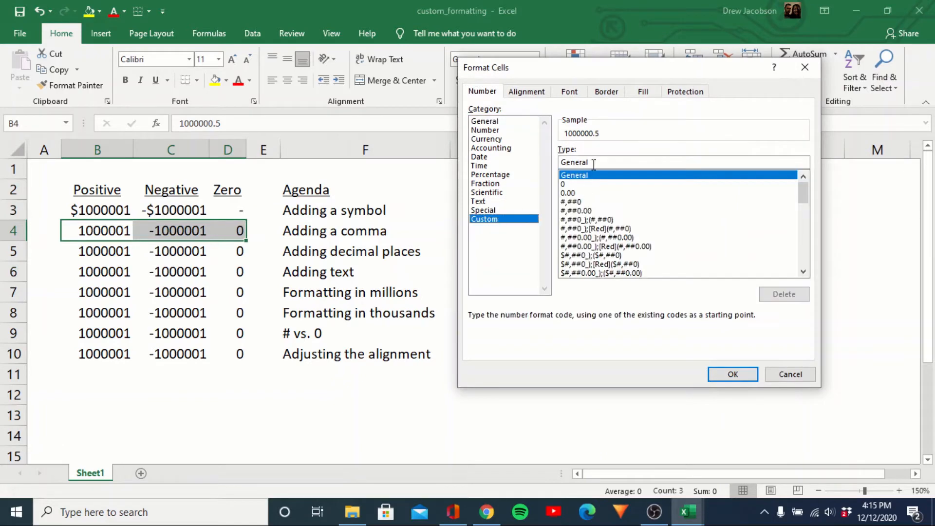
pyautogui.moveTo(595, 161); pyautogui.dragTo(549, 163)
pyautogui.press('BackSpace')
pyautogui.write('#')
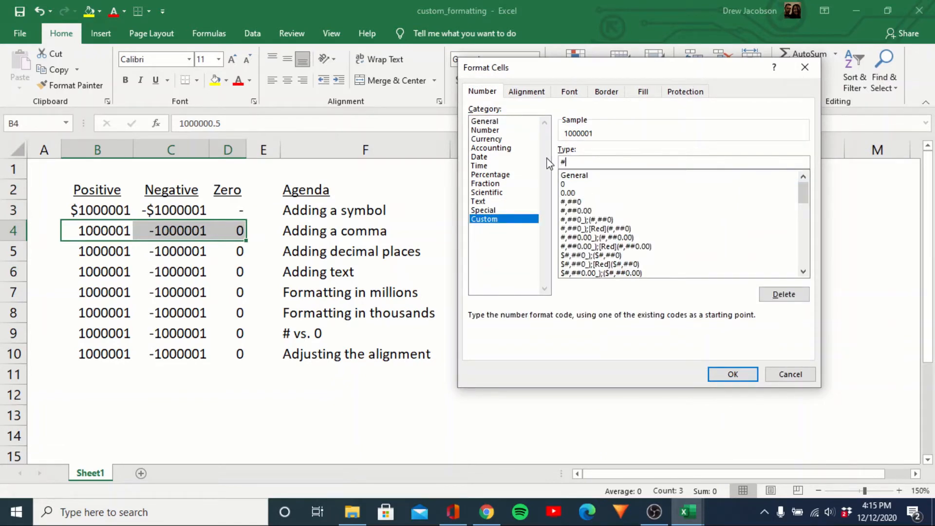
pyautogui.write(',#')
pyautogui.press('BackSpace')
pyautogui.write(',')
pyautogui.press('BackSpace')
pyautogui.write('#')
pyautogui.write(';-#,#;-')
pyautogui.press('Return')
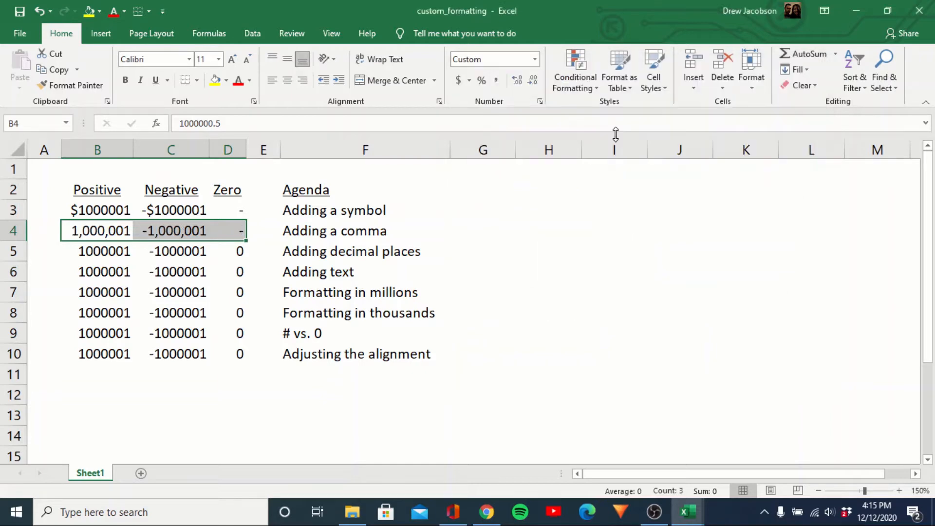
# Apply the custom number format #.##;-#.##;- to cells B5:D5 to add optional decimal places
pyautogui.press('Left')
pyautogui.press('Right')
pyautogui.press('Right')
pyautogui.press('Right')
pyautogui.press('Left')
pyautogui.press('Left')
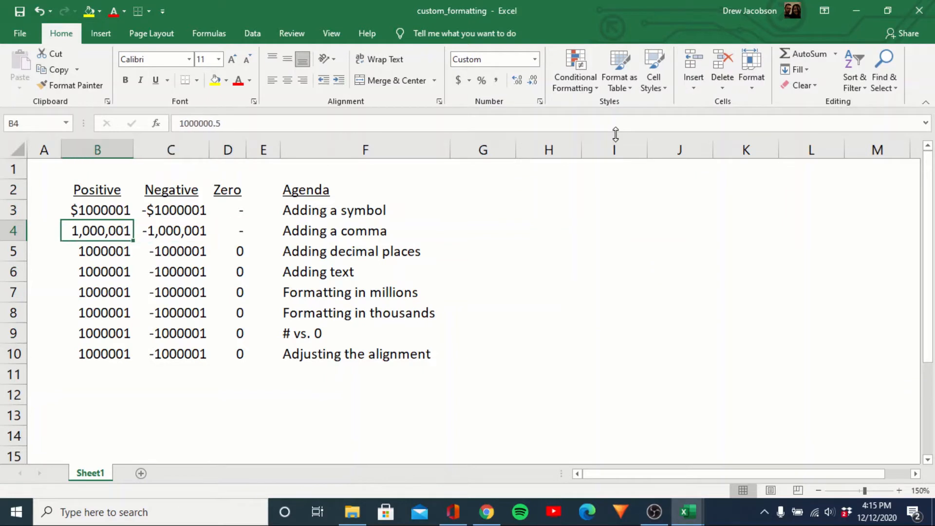
pyautogui.press('Down')
pyautogui.hotkey('shift', 'Right')
pyautogui.hotkey('shift', 'Right')
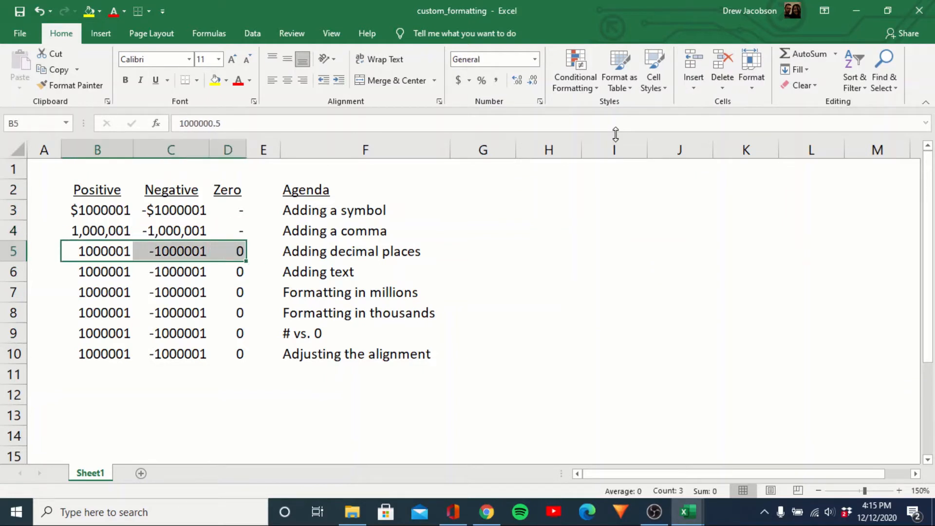
pyautogui.hotkey('ctrl', '1')
pyautogui.click(495, 220)
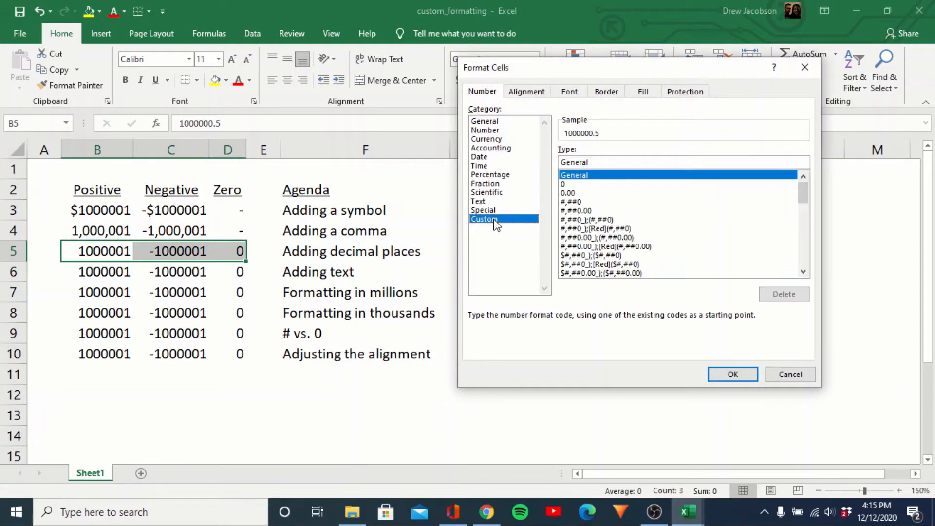
pyautogui.moveTo(593, 162); pyautogui.dragTo(551, 161)
pyautogui.write('#')
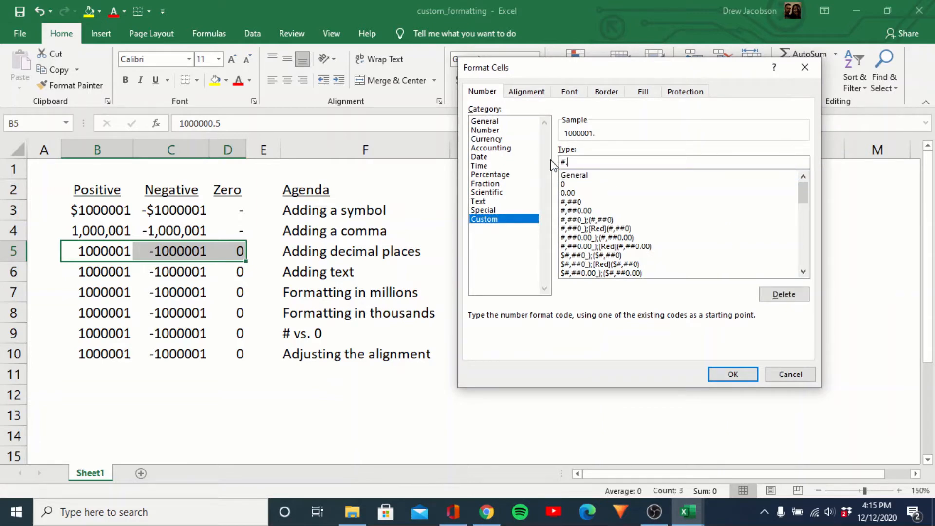
pyautogui.write('.##')
pyautogui.write(';-#.##;-')
pyautogui.press('Return')
# Examine the formatted positive, negative and zero values in row 5 cell by cell
pyautogui.press('Left')
pyautogui.press('Right')
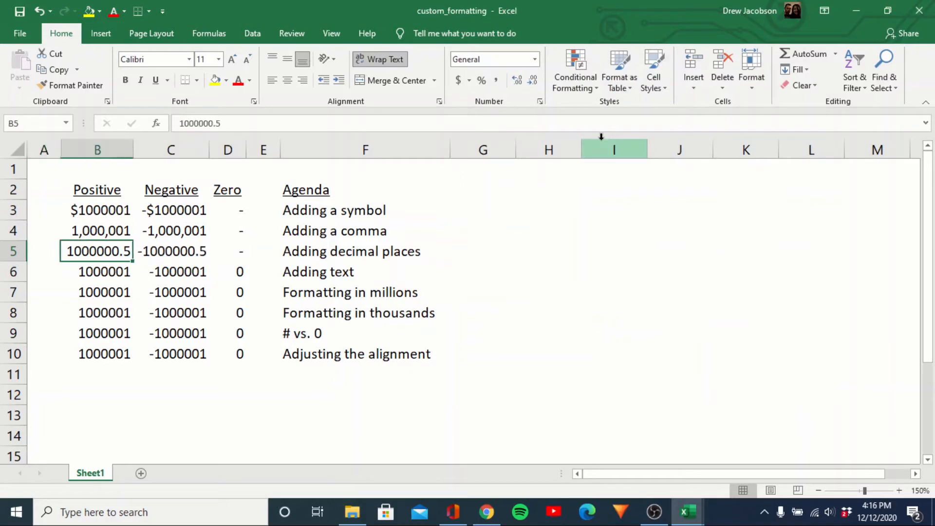
pyautogui.press('Right')
pyautogui.press('Right')
pyautogui.press('Left')
pyautogui.press('Left')
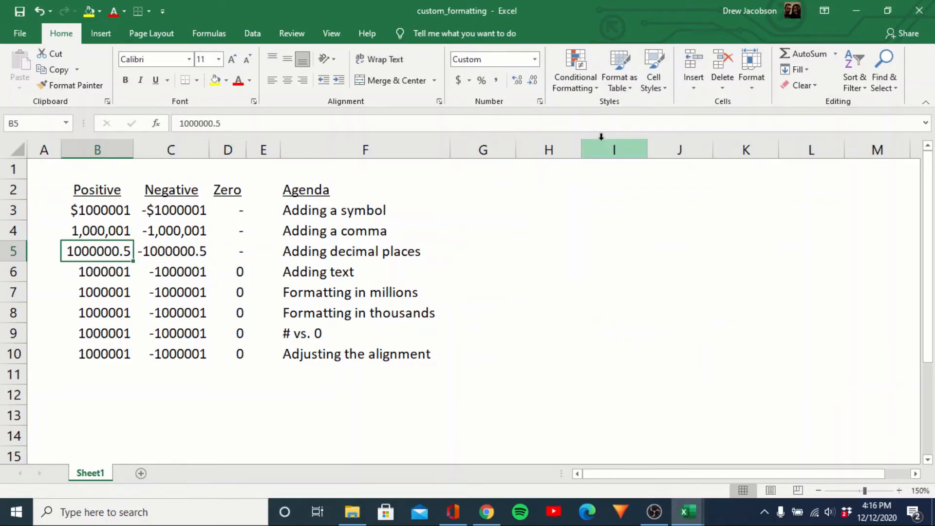
pyautogui.press('Right')
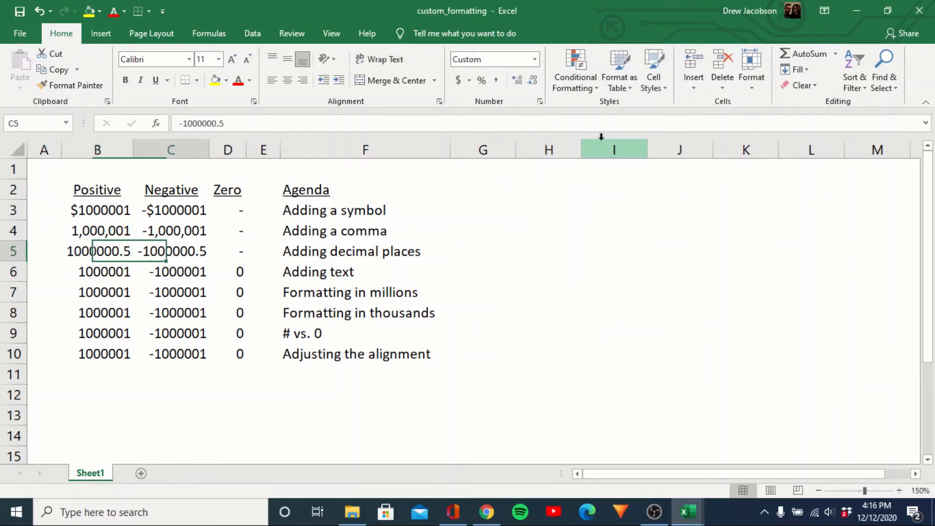
pyautogui.press('Right')
# Change the positive section of the custom format for B5:D5 to #.00
pyautogui.hotkey('shift', 'Left')
pyautogui.hotkey('shift', 'Left')
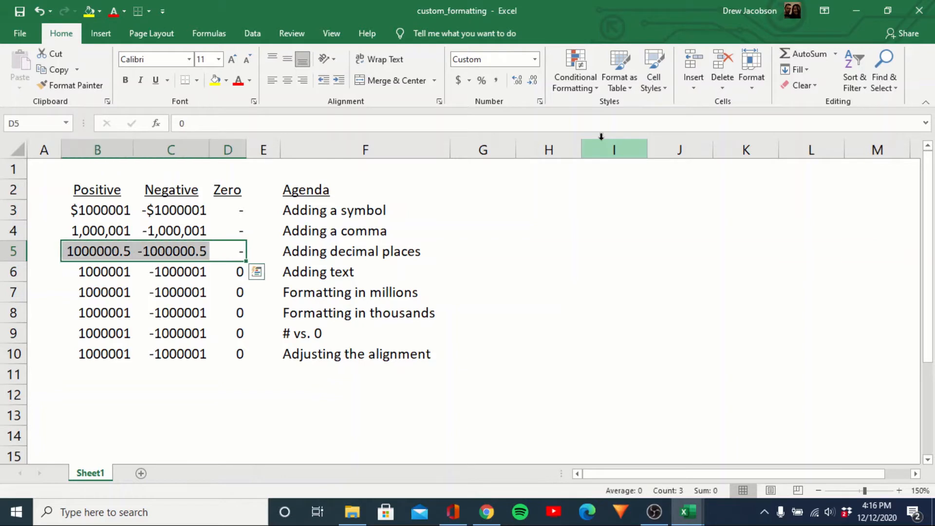
pyautogui.hotkey('ctrl', '1')
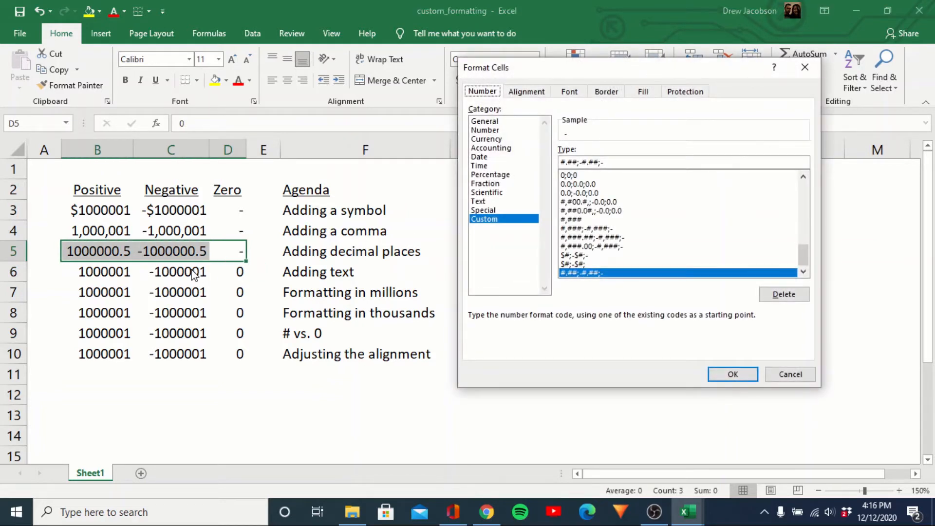
pyautogui.click(577, 161)
pyautogui.hotkey('shift', 'Left')
pyautogui.hotkey('shift', 'Left')
pyautogui.write('00')
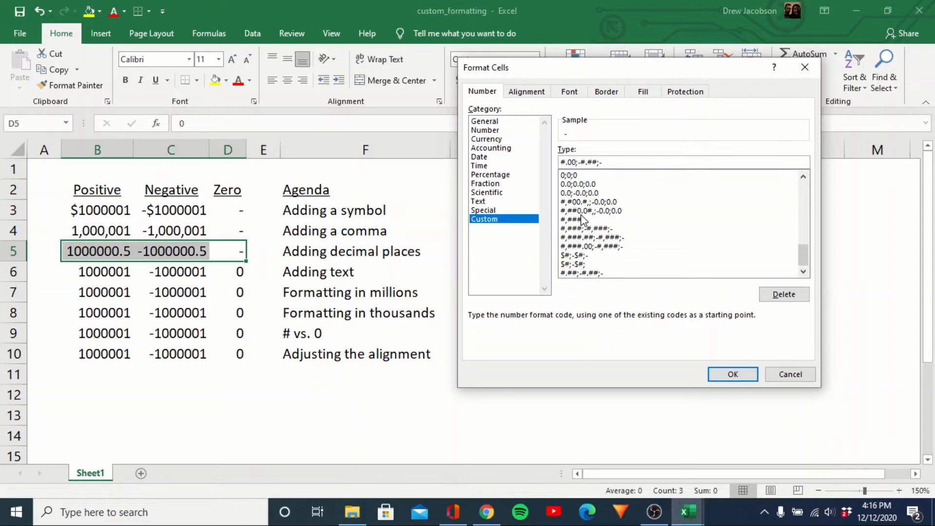
# Change the negative section to -#.00 and apply the custom format #.00;-#.00;- to B5:D5
pyautogui.press('Right')
pyautogui.press('Right')
pyautogui.press('Right')
pyautogui.press('Right')
pyautogui.press('Right')
pyautogui.press('Right')
pyautogui.hotkey('shift', 'Left')
pyautogui.hotkey('shift', 'Left')
pyautogui.write('00')
pyautogui.click(725, 385)
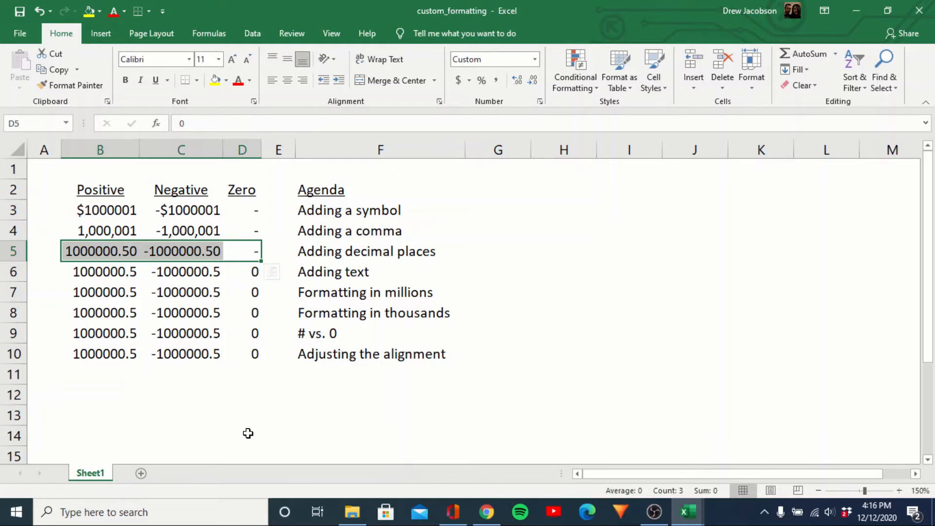
# Enter 10 in cell B6 and -10 in cell C6 as sample values for the text format
pyautogui.press('Down')
pyautogui.press('Left')
pyautogui.press('Left')
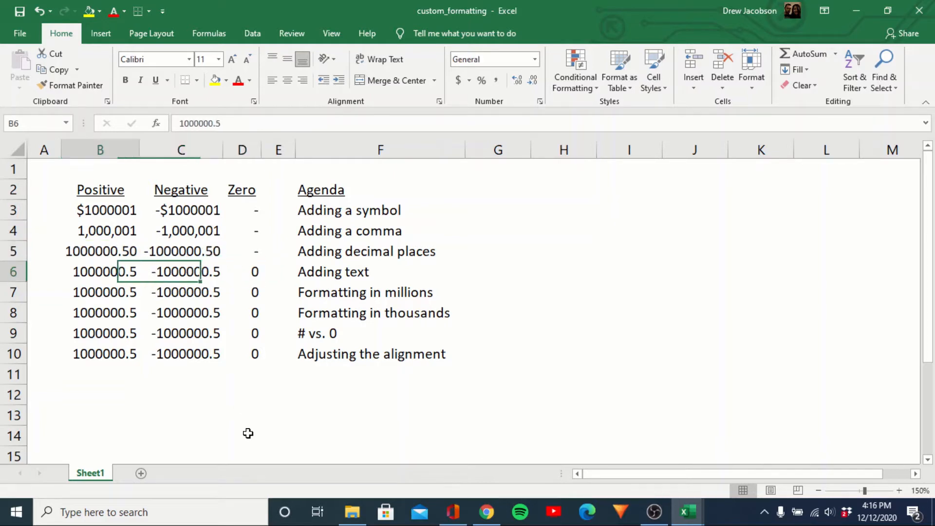
pyautogui.write('10')
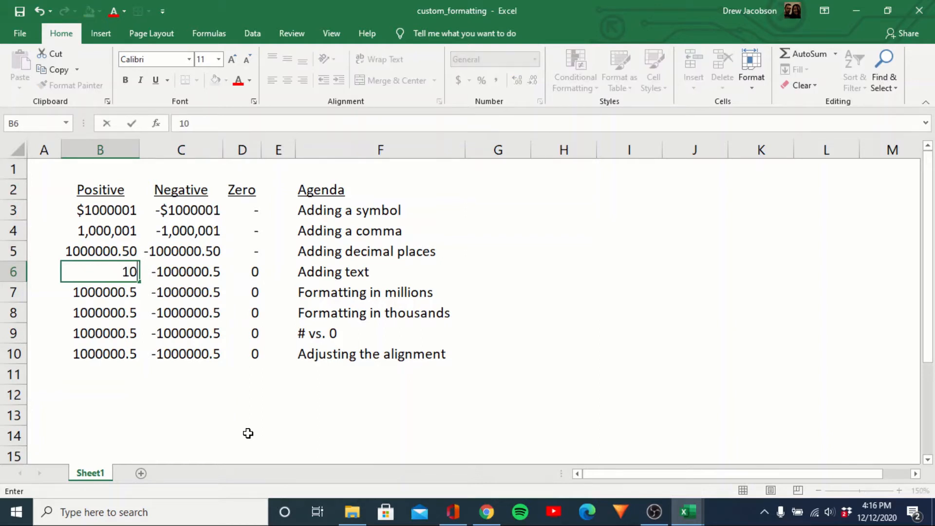
pyautogui.press('Tab')
pyautogui.write('-10')
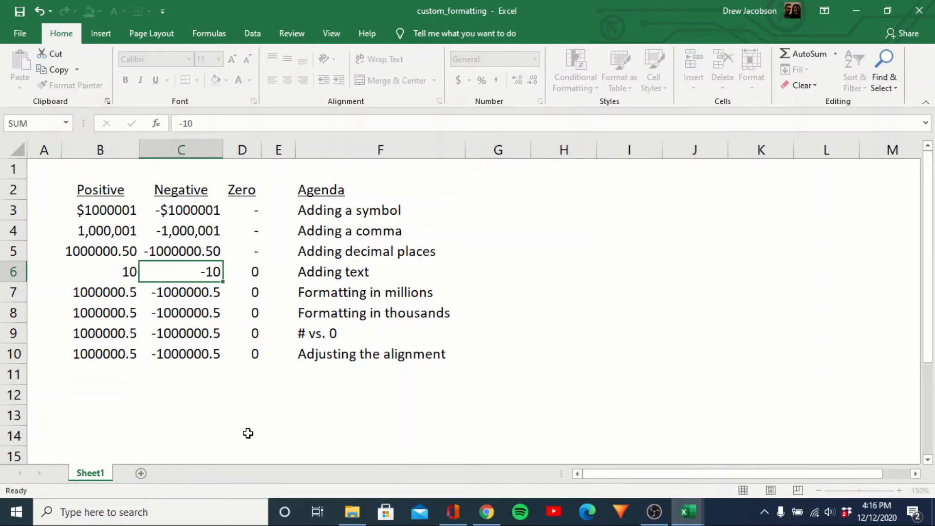
pyautogui.press('Left')
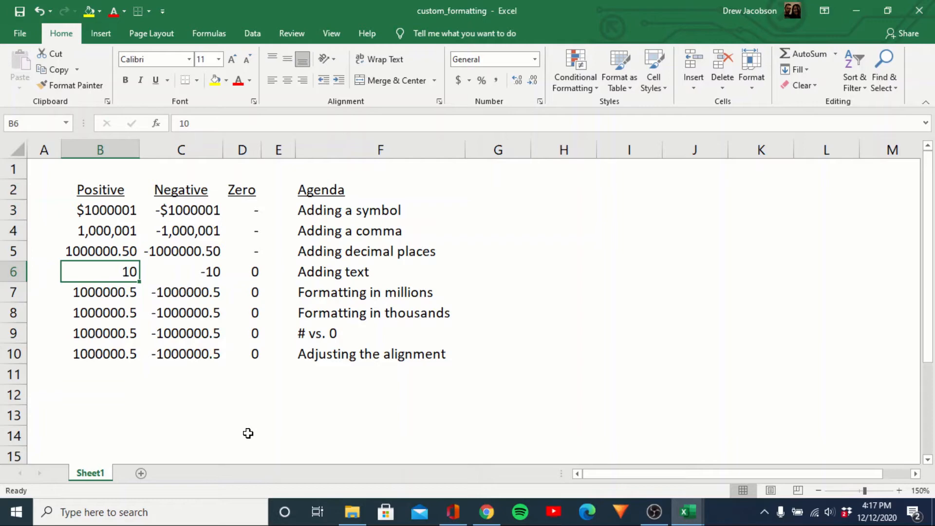
# Apply the custom number format #"x";-#"x";- to cells B6:D6 to add an x after the numbers
pyautogui.hotkey('shift', 'Right')
pyautogui.hotkey('shift', 'Right')
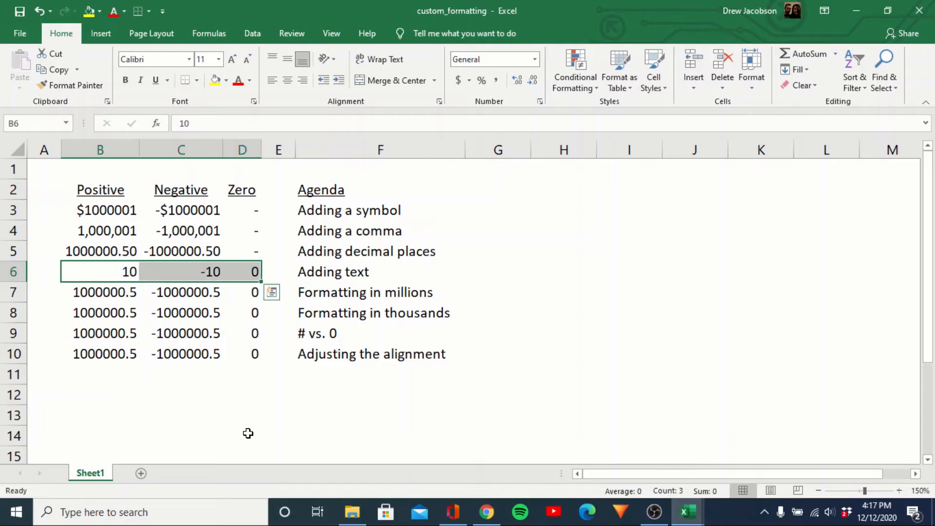
pyautogui.hotkey('ctrl', '1')
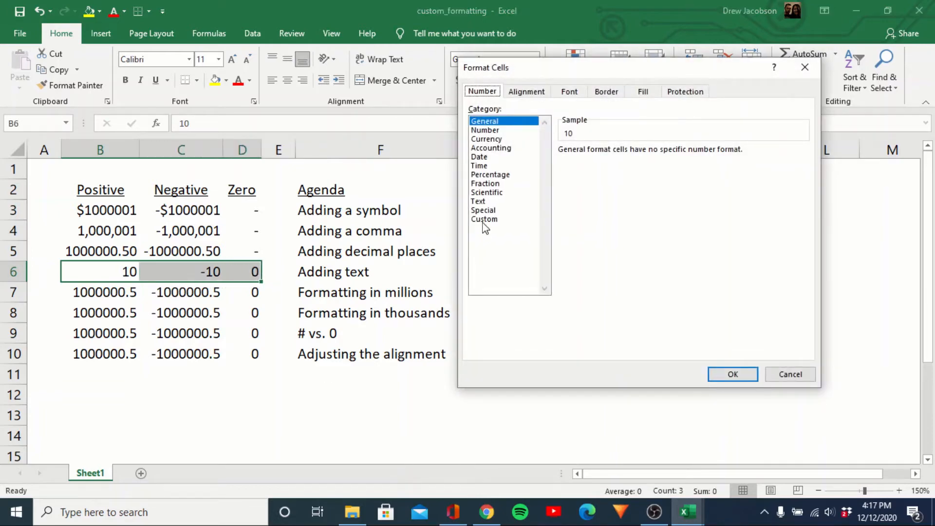
pyautogui.click(483, 223)
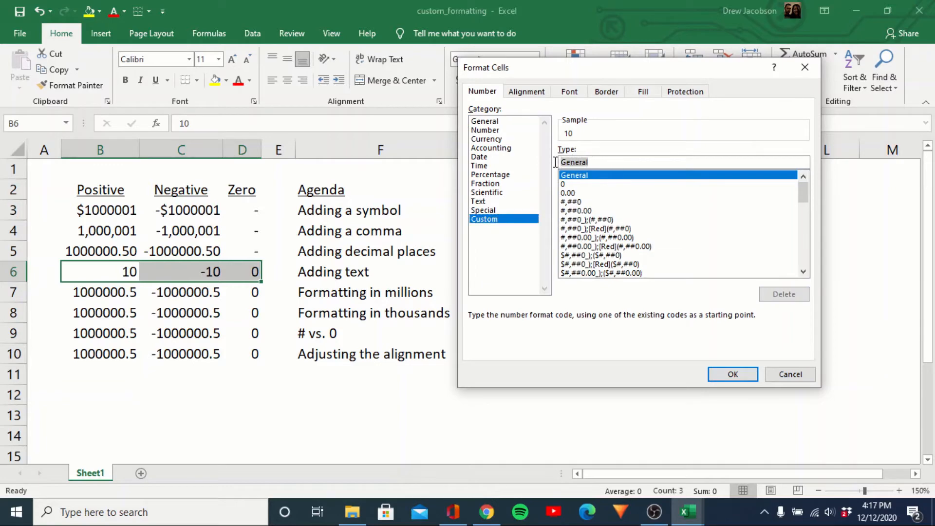
pyautogui.press('BackSpace')
pyautogui.write('#')
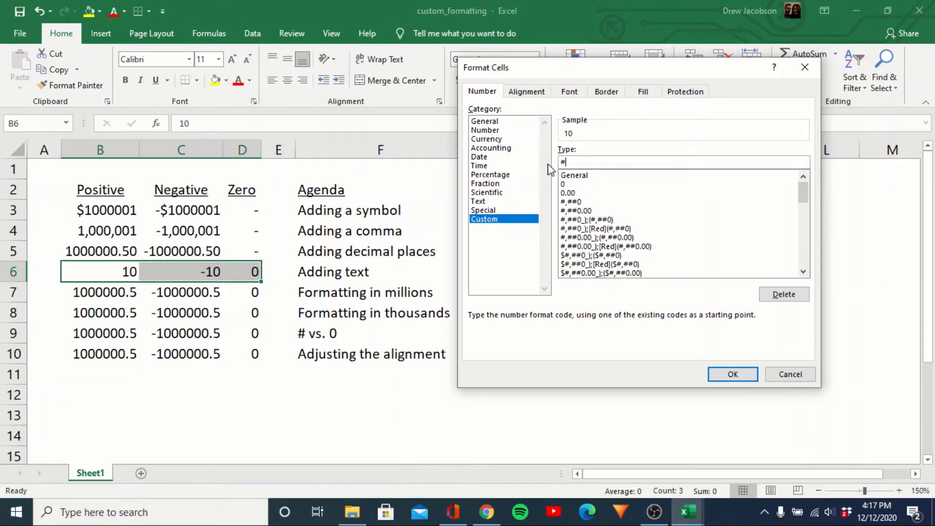
pyautogui.write('"x')
pyautogui.write('";-#"x";-')
pyautogui.press('Return')
pyautogui.press('Left')
pyautogui.press('Right')
pyautogui.press('Right')
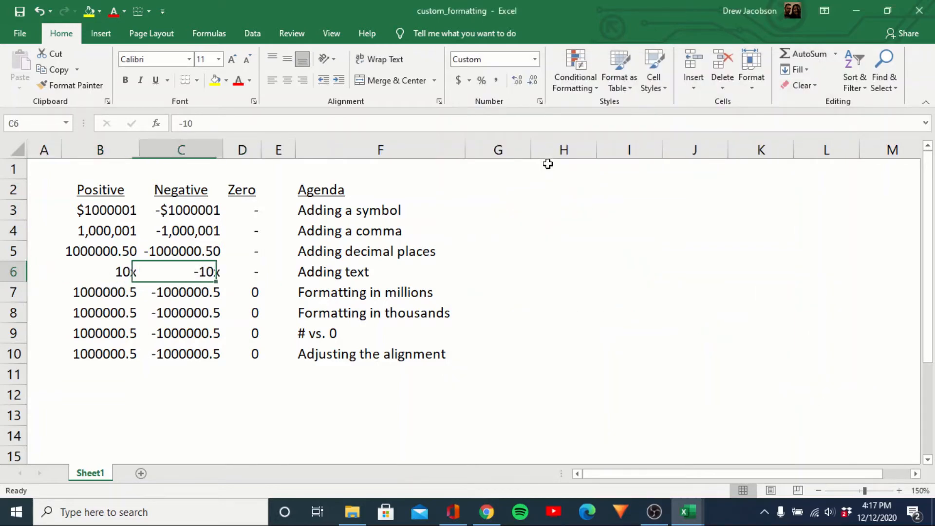
pyautogui.press('Left')
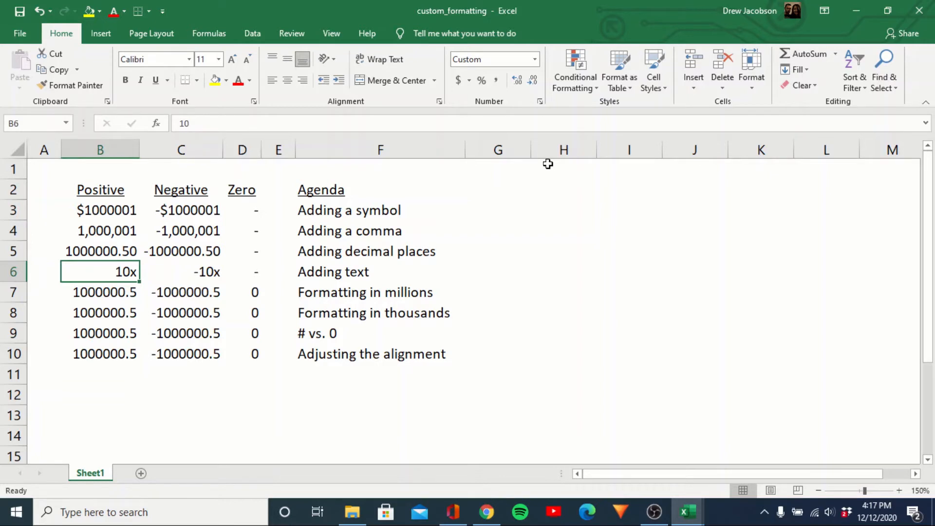
# Enter the formula =10*B6 in cell B12 to test calculating with the formatted number
pyautogui.press('Down')
pyautogui.press('Down')
pyautogui.press('Down')
pyautogui.press('Down')
pyautogui.press('Down')
pyautogui.press('Down')
pyautogui.press('Down')
pyautogui.press('Up')
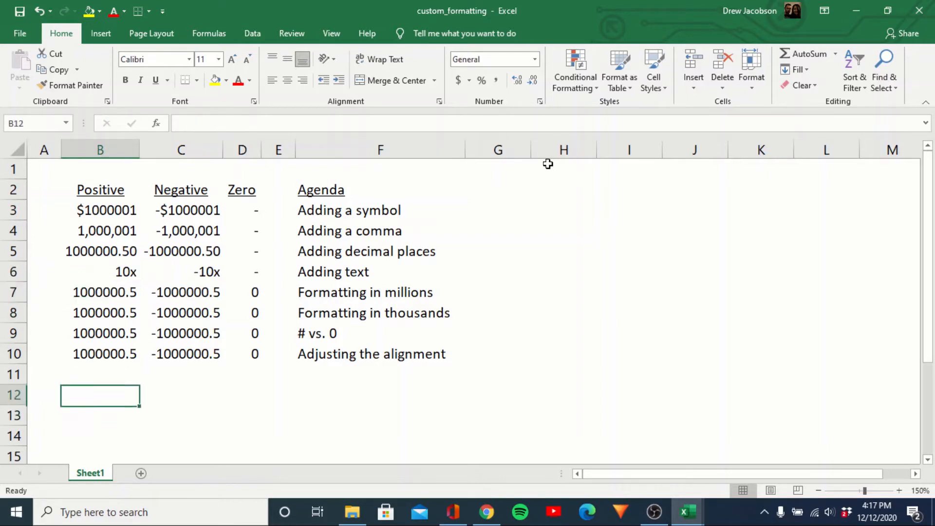
pyautogui.write('=10*')
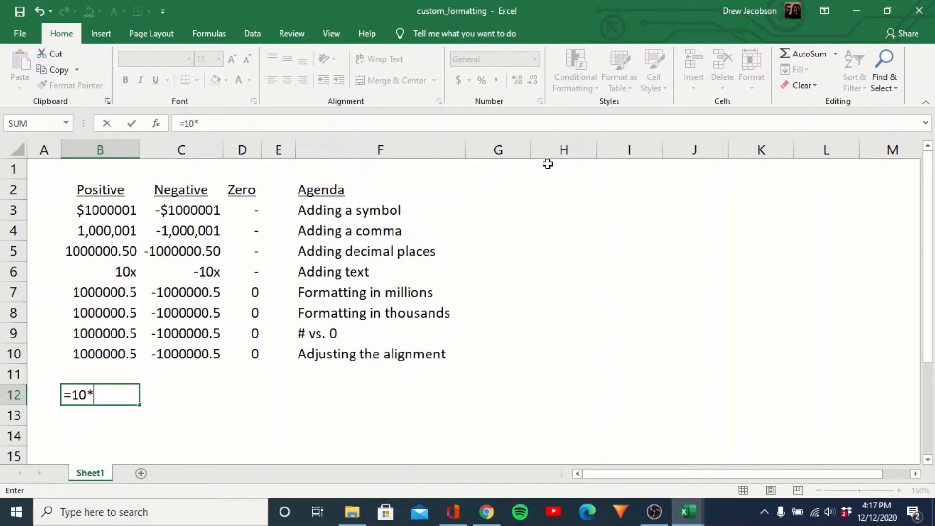
pyautogui.press('Up')
pyautogui.press('Up')
pyautogui.press('Up')
pyautogui.press('Up')
pyautogui.press('Up')
pyautogui.press('Up')
pyautogui.hotkey('ctrl', 'Return')
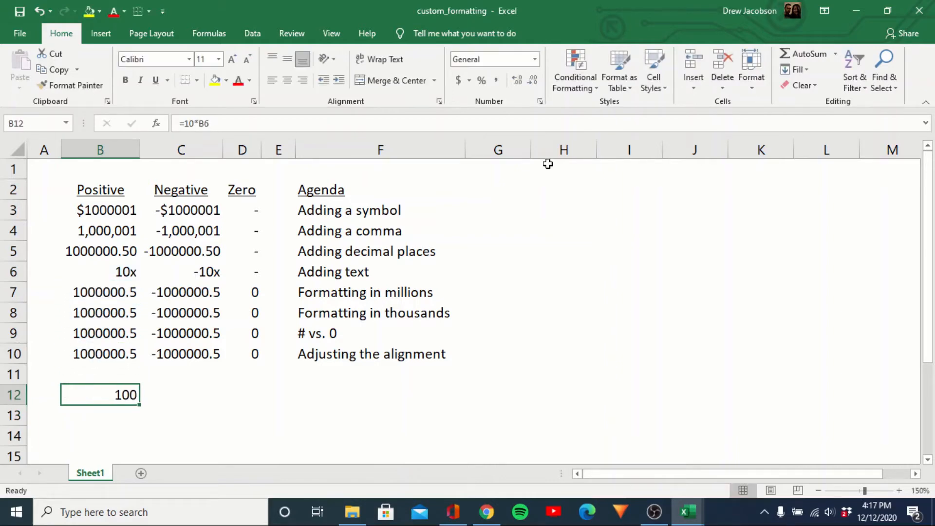
# Enter 10x as plain text in cell B13 and the formula =10*B13 in cell B14
pyautogui.press('Down')
pyautogui.write('10x')
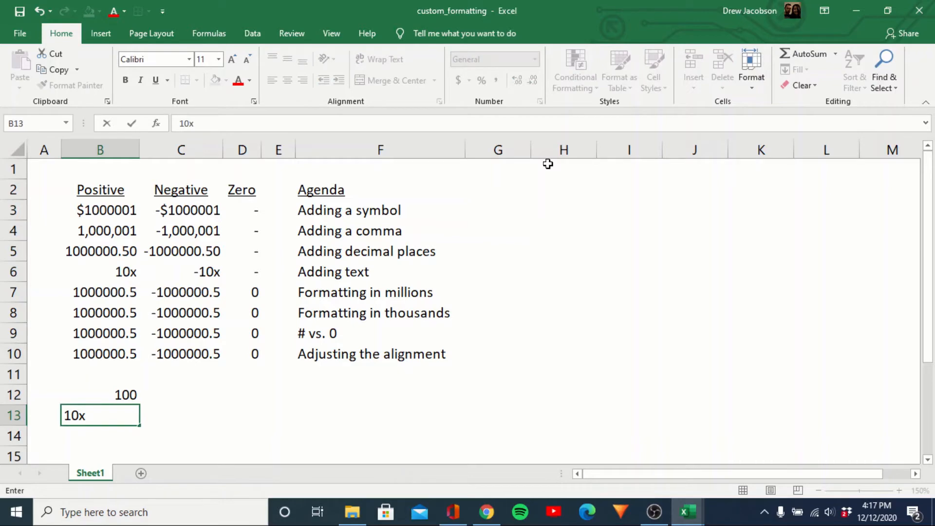
pyautogui.hotkey('ctrl', 'Return')
pyautogui.press('Down')
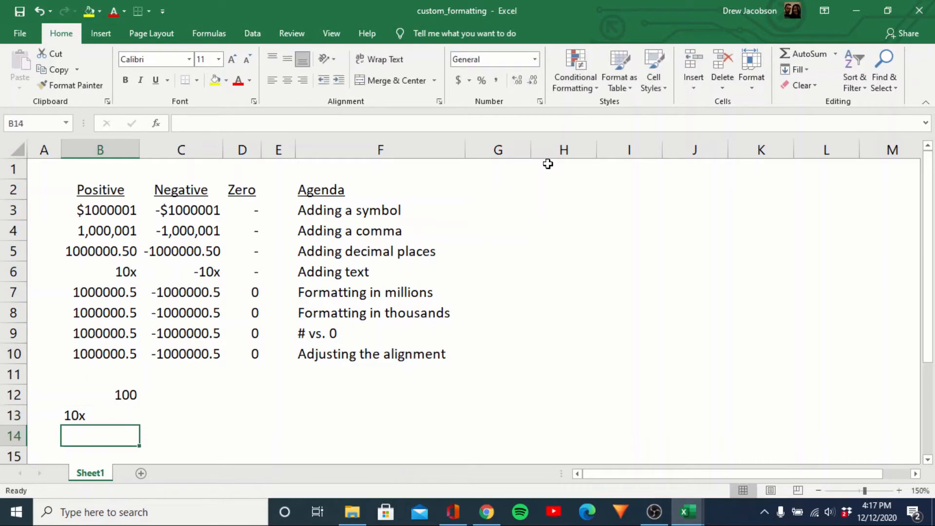
pyautogui.write('=10*')
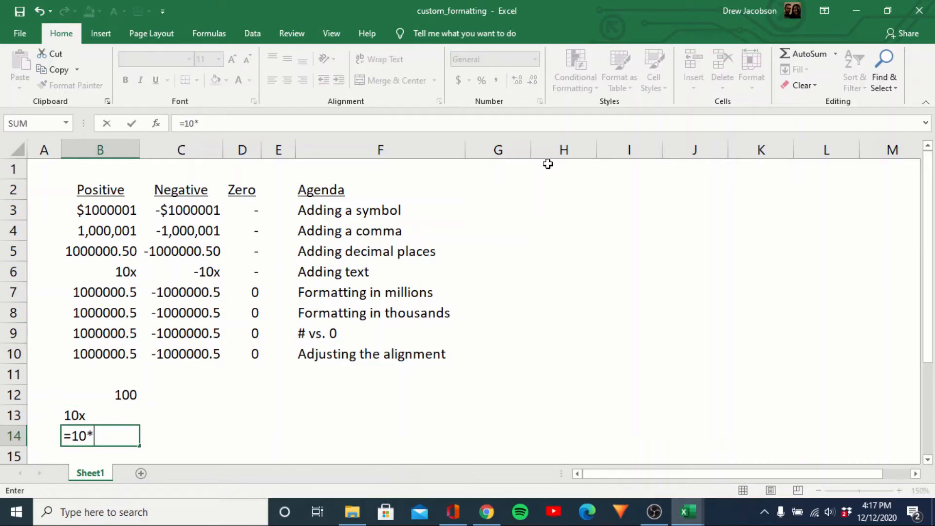
pyautogui.press('Down')
pyautogui.press('Up')
pyautogui.press('Up')
pyautogui.hotkey('ctrl', 'Return')
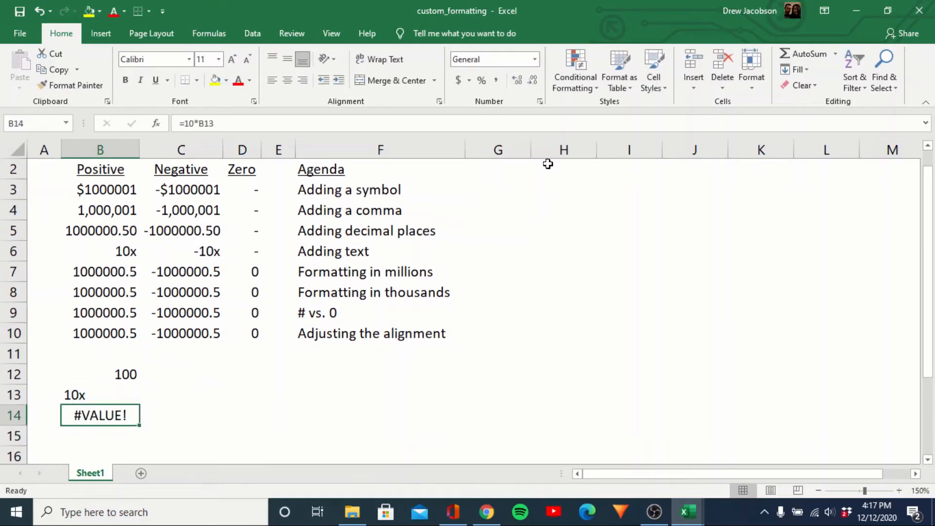
# Clear the test entries in cells B12:B14
pyautogui.press('Up')
pyautogui.press('Up')
pyautogui.press('Down')
pyautogui.press('Down')
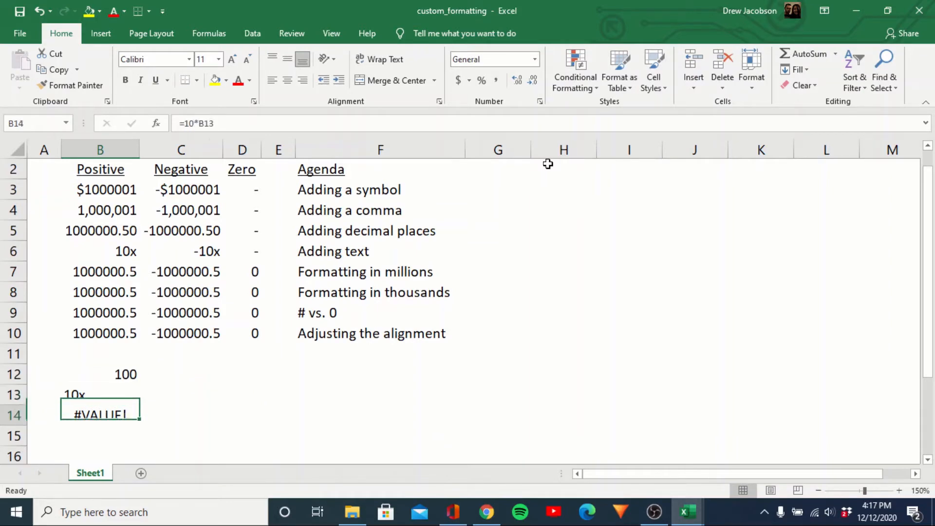
pyautogui.press('Up')
pyautogui.press('Up')
pyautogui.hotkey('shift', 'Down')
pyautogui.hotkey('shift', 'Down')
pyautogui.press('Delete')
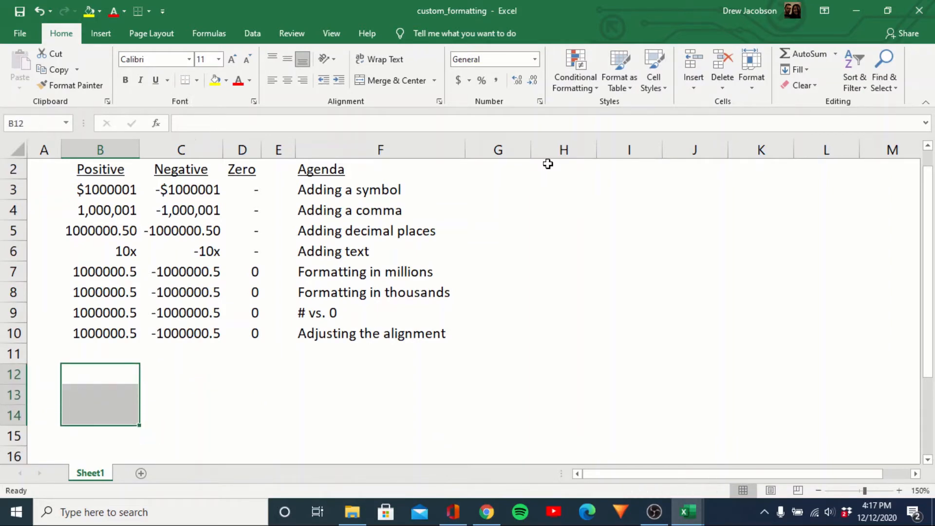
# Start a custom number format for cells B7:D7 with #, in the positive section
pyautogui.press('Up')
pyautogui.press('Up')
pyautogui.press('Up')
pyautogui.press('Up')
pyautogui.press('Up')
pyautogui.press('Up')
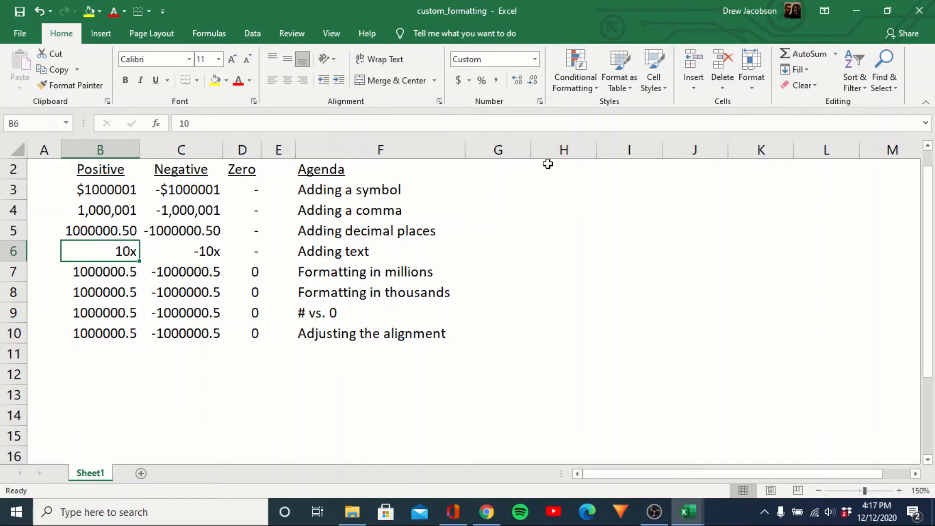
pyautogui.press('Down')
pyautogui.hotkey('shift', 'Right')
pyautogui.hotkey('shift', 'Right')
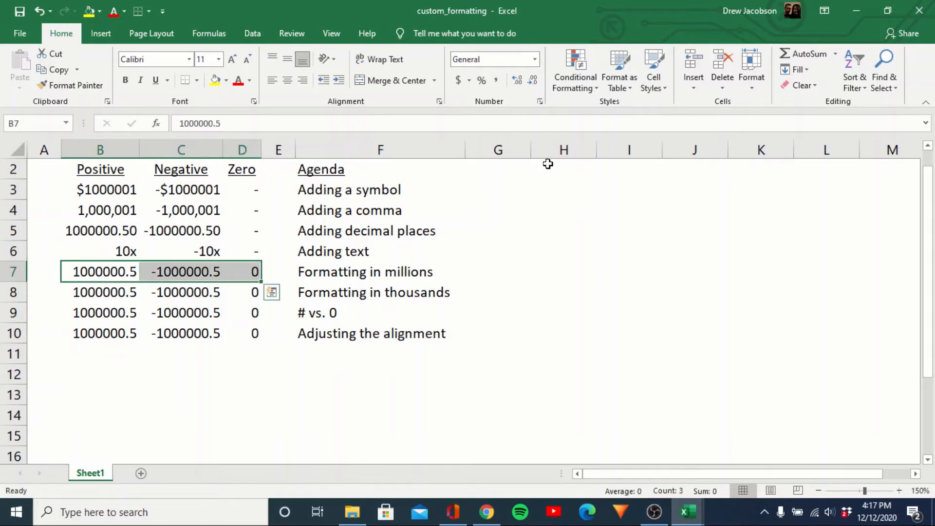
pyautogui.hotkey('ctrl', '1')
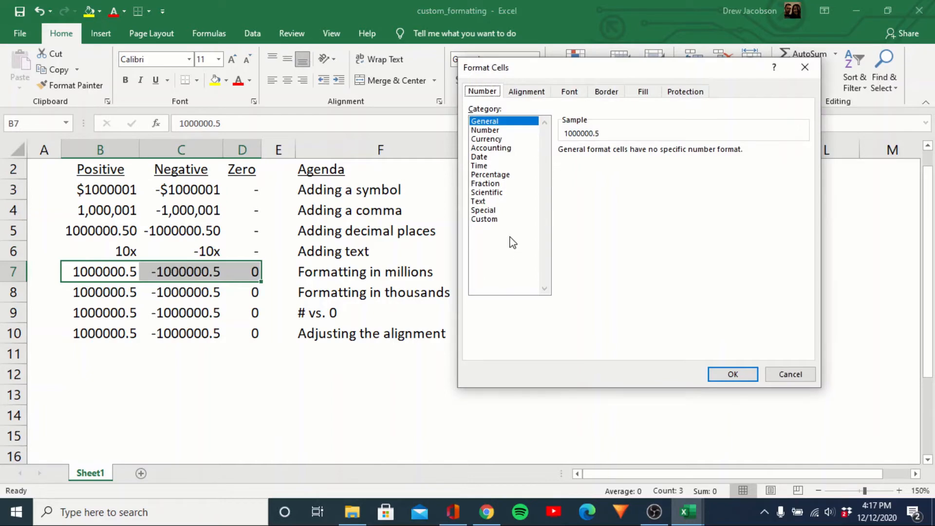
pyautogui.click(497, 219)
pyautogui.moveTo(594, 162); pyautogui.dragTo(552, 163)
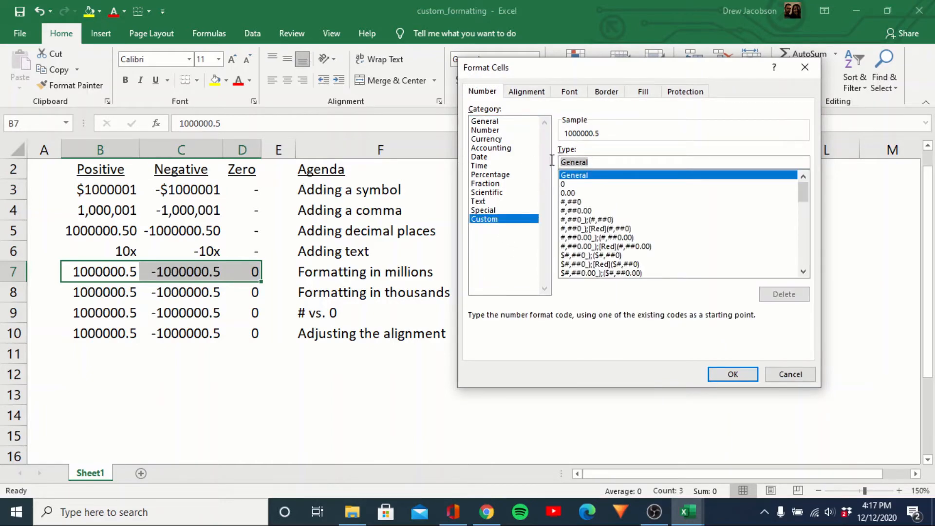
pyautogui.write('#,')
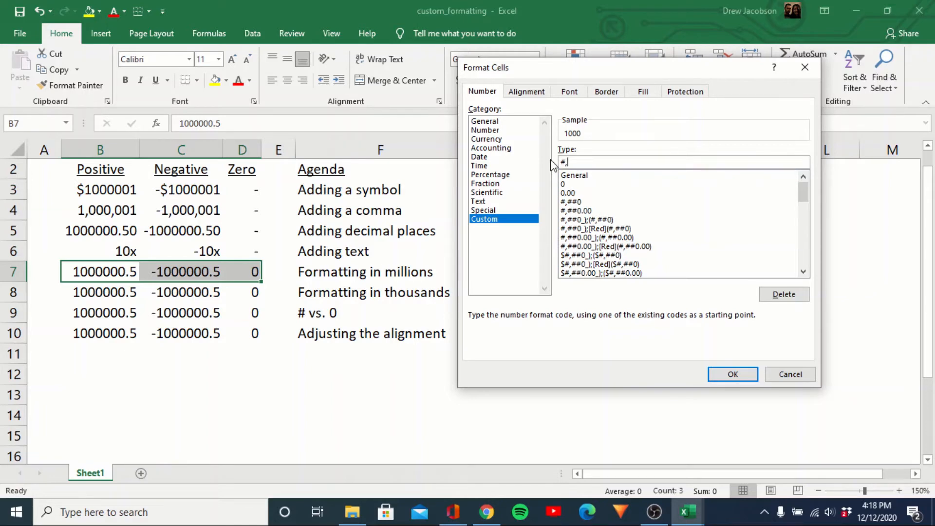
# Complete the code as #,,;-#,,;- and apply it to B7:D7 to format the values in millions
pyautogui.write(',.0')
pyautogui.press('BackSpace')
pyautogui.write('#')
pyautogui.press('BackSpace')
pyautogui.write('0')
pyautogui.press('BackSpace')
pyautogui.press('BackSpace')
pyautogui.write(';-#,,')
pyautogui.press('Return')
# Examine the positive, negative and zero values formatted in millions in row 7
pyautogui.press('Down')
pyautogui.press('Left')
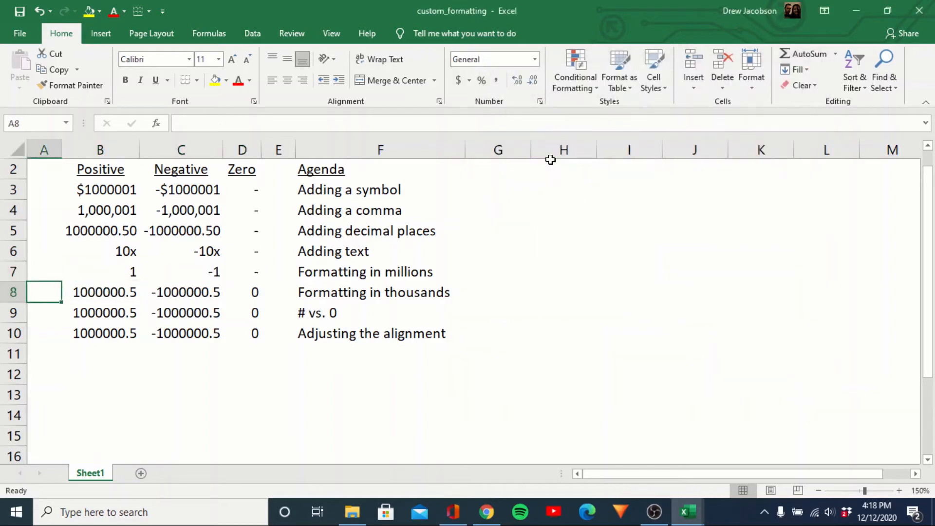
pyautogui.press('Up')
pyautogui.press('Right')
pyautogui.press('Right')
pyautogui.press('Right')
pyautogui.press('Left')
pyautogui.press('Left')
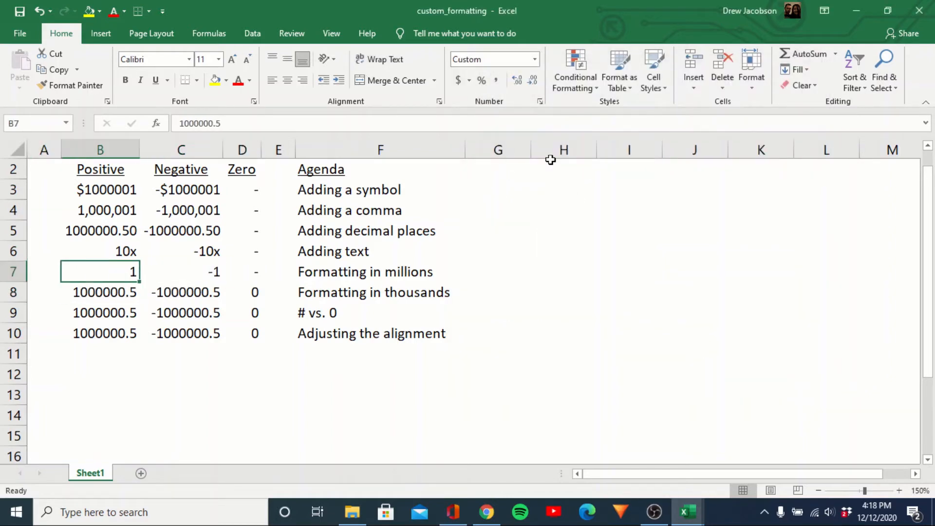
# Apply the custom number format #,###,;-#,###,;- to cells B8:D8 to format the values in thousands
pyautogui.press('Down')
pyautogui.hotkey('shift', 'Right')
pyautogui.hotkey('shift', 'Right')
pyautogui.hotkey('ctrl', '1')
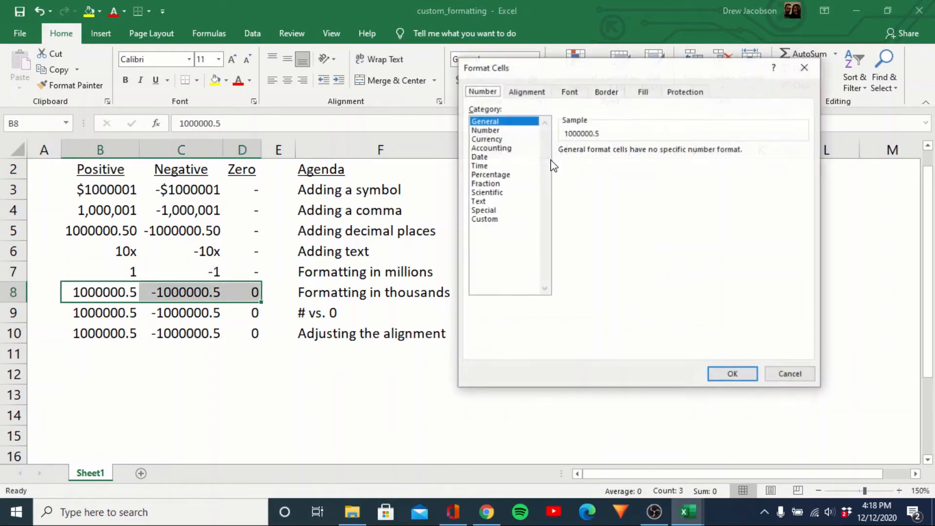
pyautogui.click(497, 219)
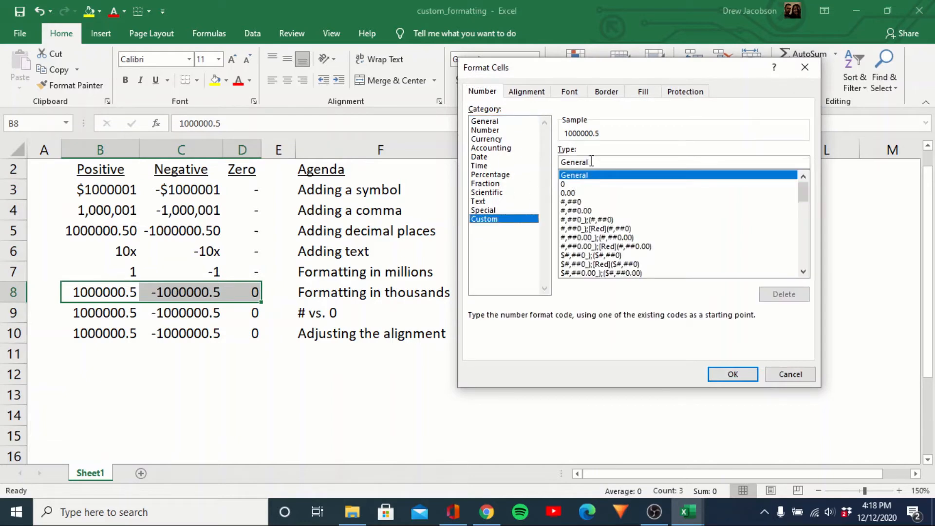
pyautogui.moveTo(589, 162); pyautogui.dragTo(552, 166)
pyautogui.write('#,')
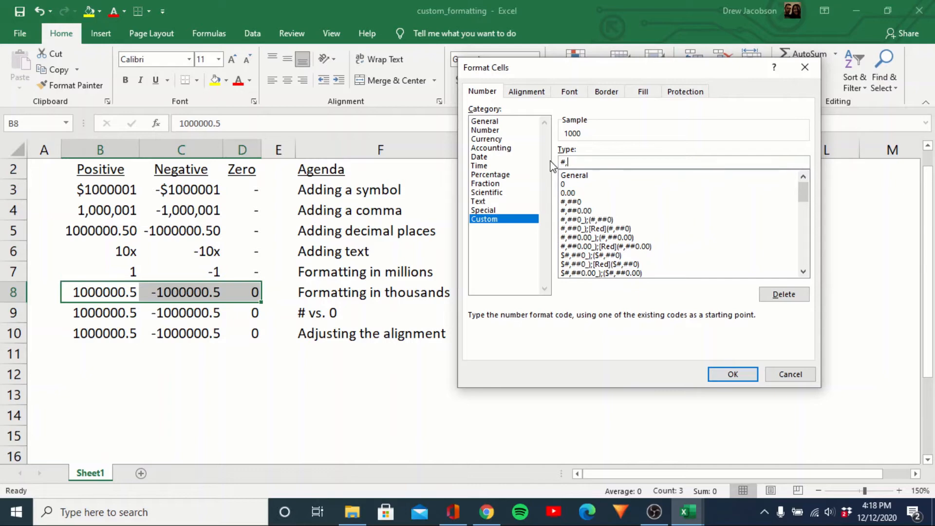
pyautogui.write('#,;-#,#,;-')
pyautogui.press('Return')
pyautogui.press('Down')
pyautogui.press('Up')
# Replace the zero section of the custom format for B8:D8 with # and apply it
pyautogui.hotkey('shift', 'Right')
pyautogui.hotkey('shift', 'Right')
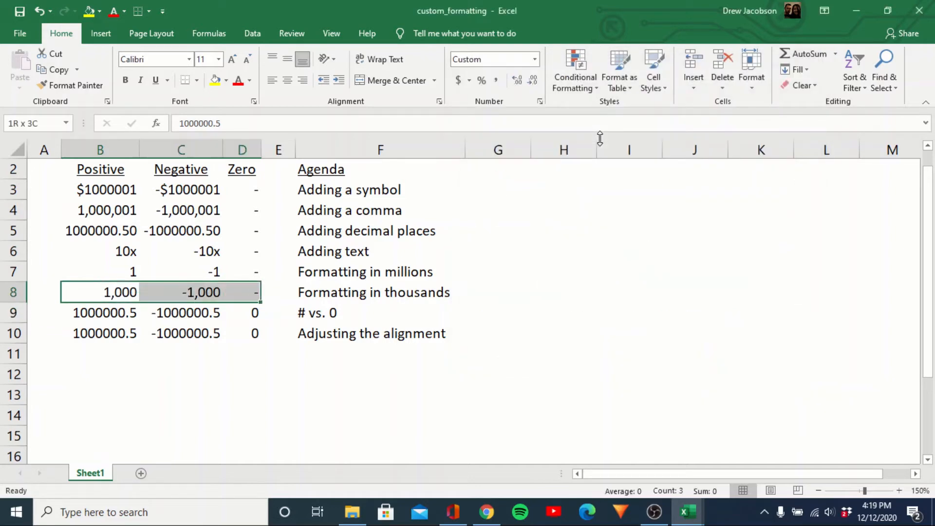
pyautogui.hotkey('ctrl', '1')
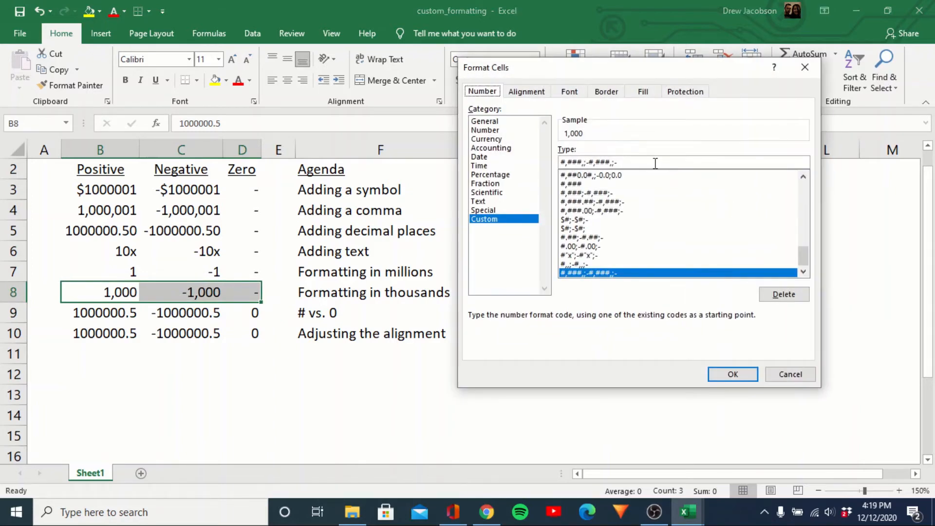
pyautogui.click(656, 163)
pyautogui.press('BackSpace')
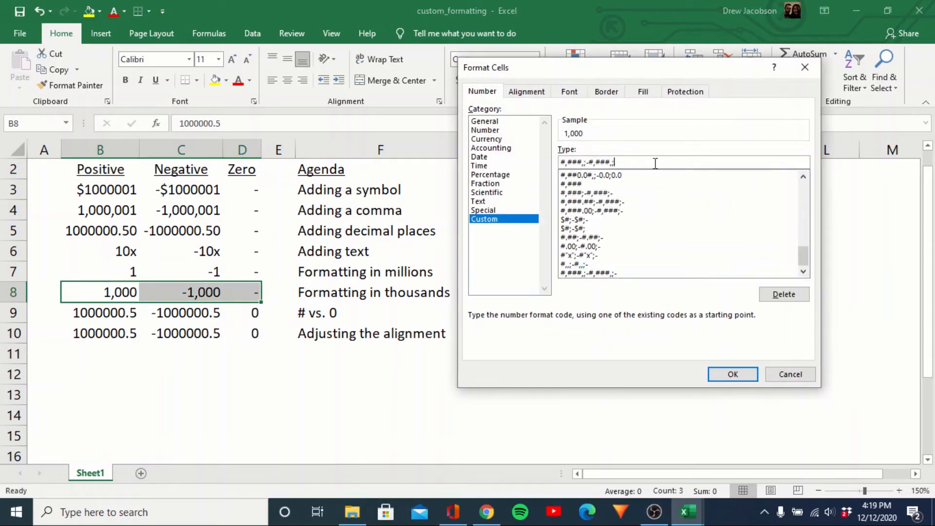
pyautogui.write('#')
pyautogui.click(720, 373)
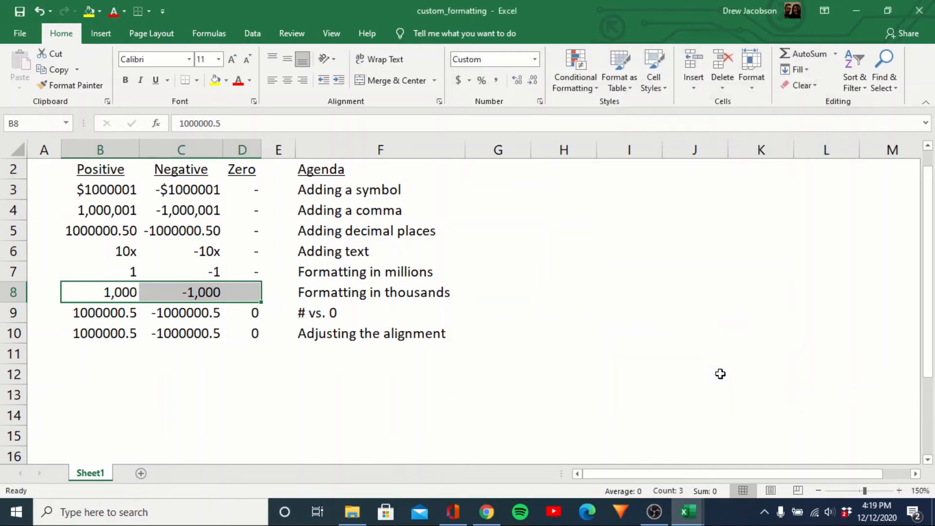
# Replace the zero section of the custom format for B8:D8 with 0 and apply it
pyautogui.hotkey('ctrl', '1')
pyautogui.click(639, 162)
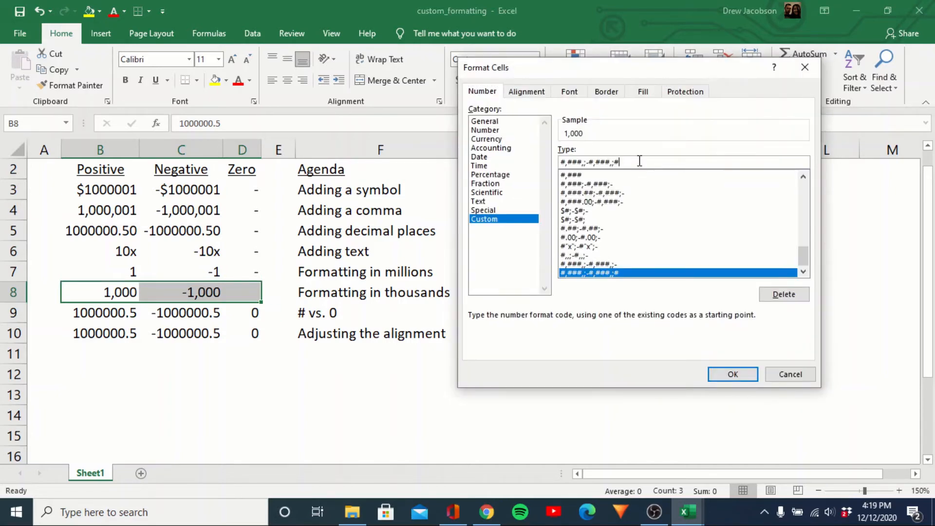
pyautogui.press('BackSpace')
pyautogui.write('0')
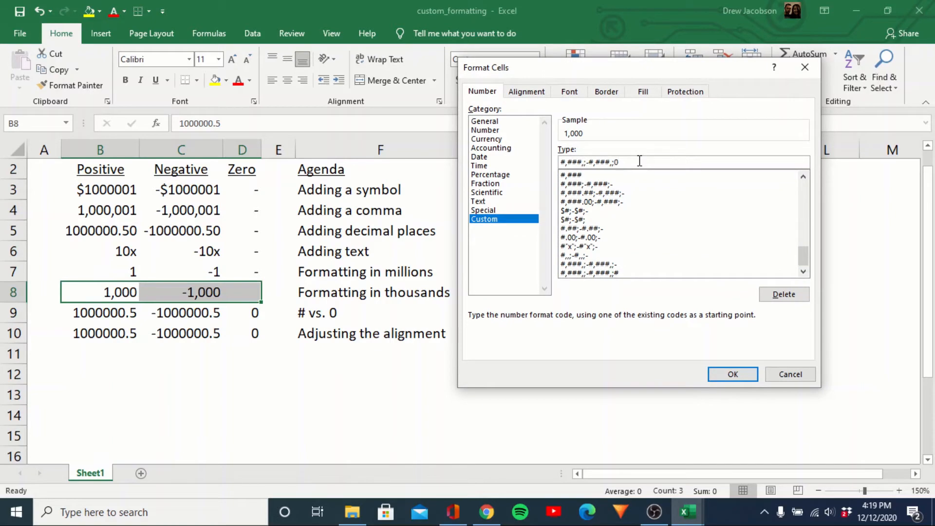
pyautogui.click(718, 375)
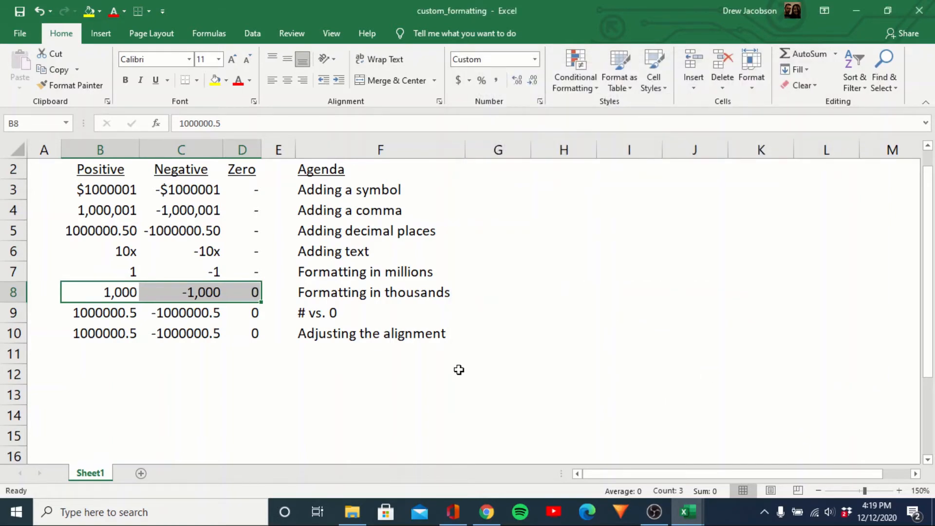
# Replace the zero section of the B8:D8 custom format with the text "na", apply it and check the zero cell
pyautogui.hotkey('ctrl', '1')
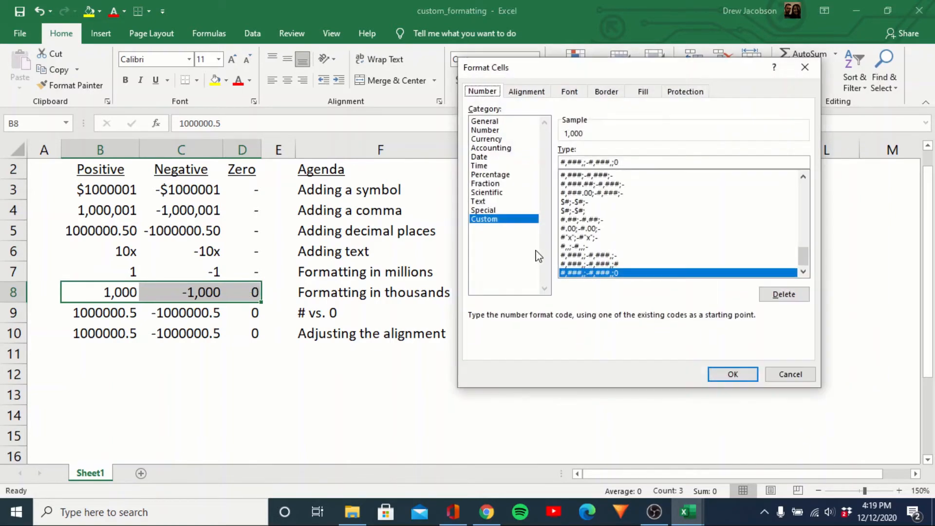
pyautogui.click(647, 163)
pyautogui.press('BackSpace')
pyautogui.write('"n')
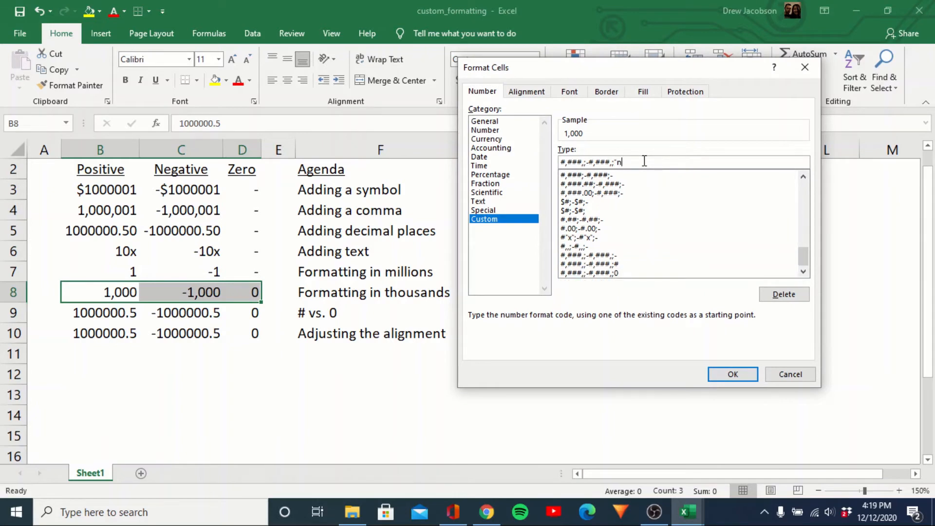
pyautogui.write('a"')
pyautogui.press('Return')
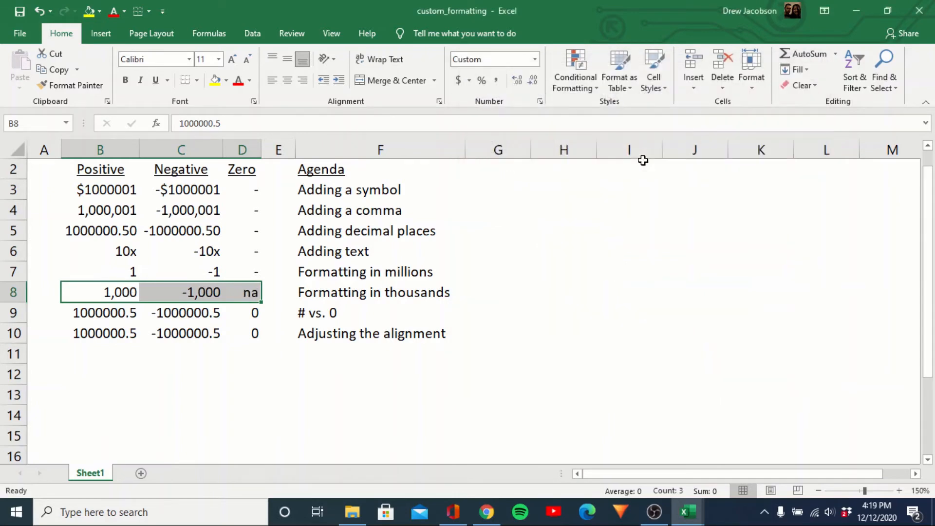
pyautogui.hotkey('shift', 'Left')
pyautogui.hotkey('shift', 'Left')
pyautogui.press('Right')
pyautogui.press('Right')
pyautogui.press('Left')
pyautogui.press('Right')
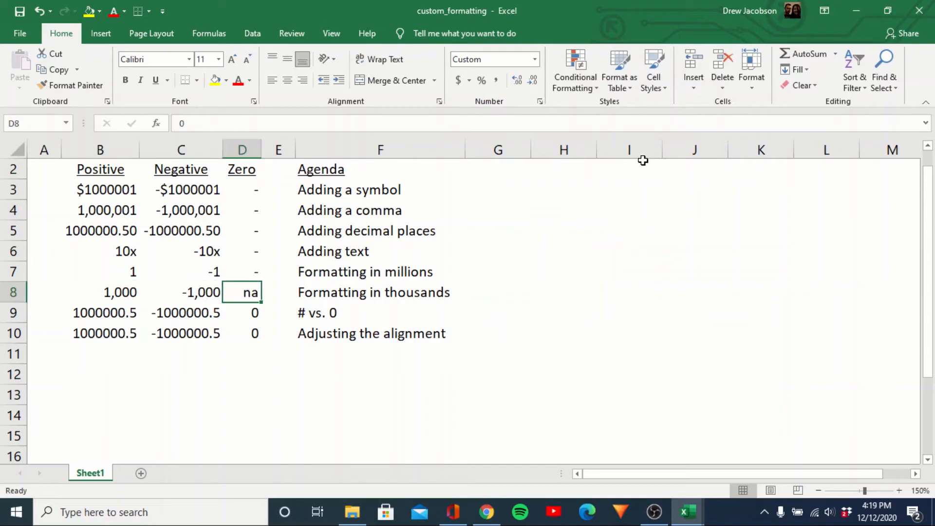
# Change the zero section of the B8:D8 custom format to --, apply it and check the zero cell
pyautogui.press('Left')
pyautogui.press('Left')
pyautogui.hotkey('shift', 'Right')
pyautogui.hotkey('shift', 'Right')
pyautogui.hotkey('ctrl', '1')
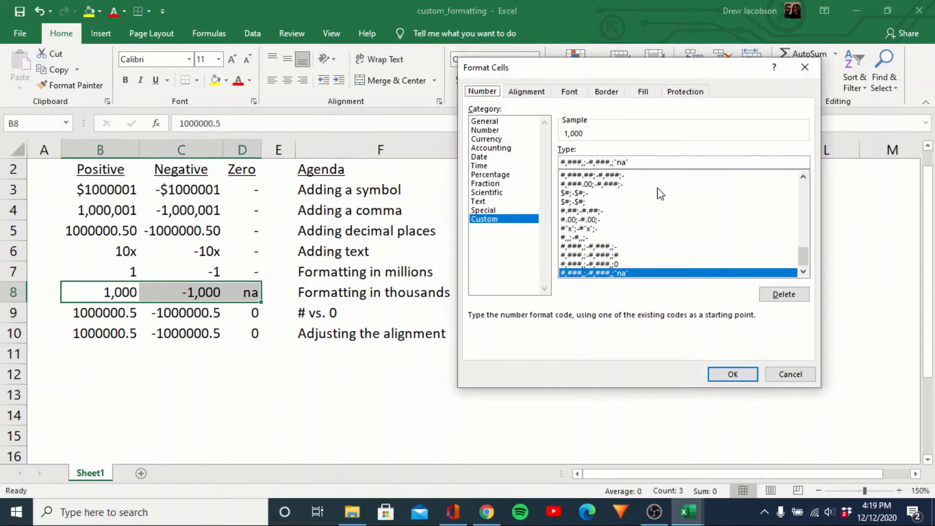
pyautogui.click(657, 163)
pyautogui.press('BackSpace')
pyautogui.press('BackSpace')
pyautogui.press('BackSpace')
pyautogui.press('BackSpace')
pyautogui.write('-')
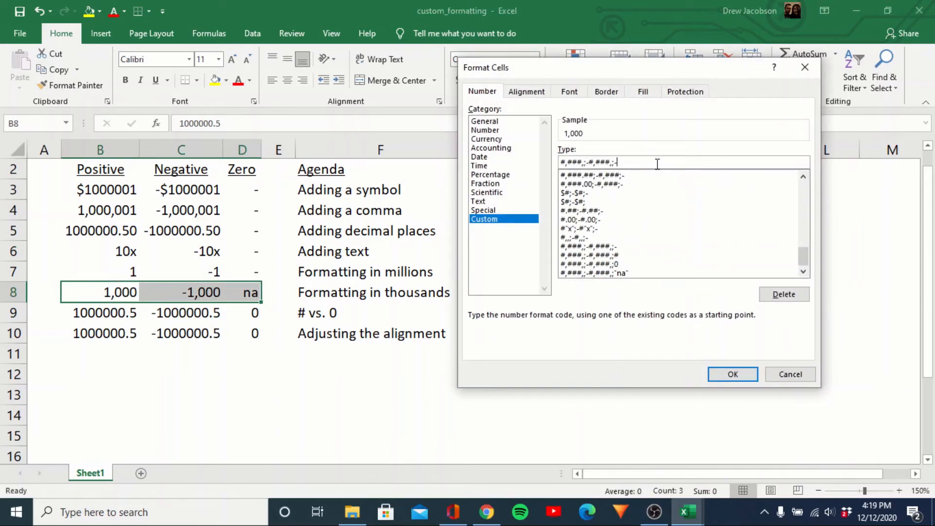
pyautogui.write('-')
pyautogui.press('Return')
pyautogui.hotkey('shift', 'Left')
pyautogui.hotkey('shift', 'Left')
pyautogui.press('Right')
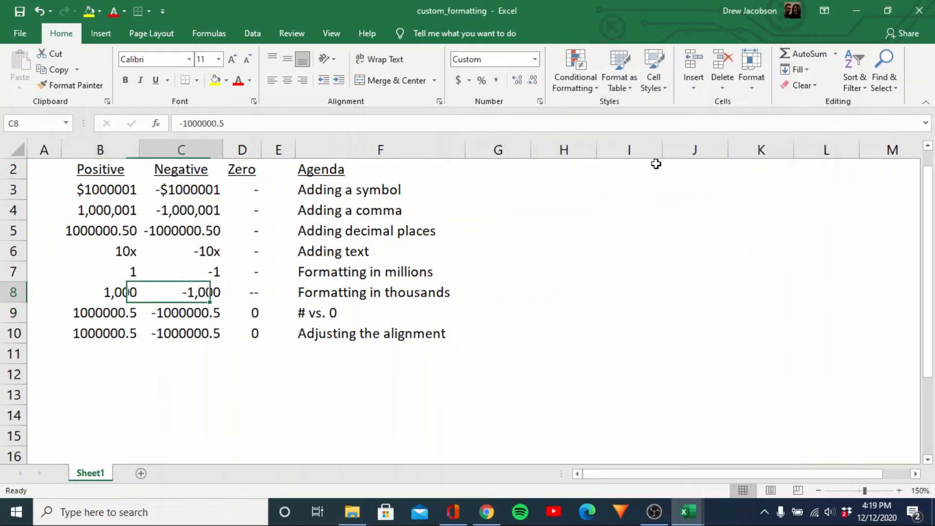
pyautogui.press('Right')
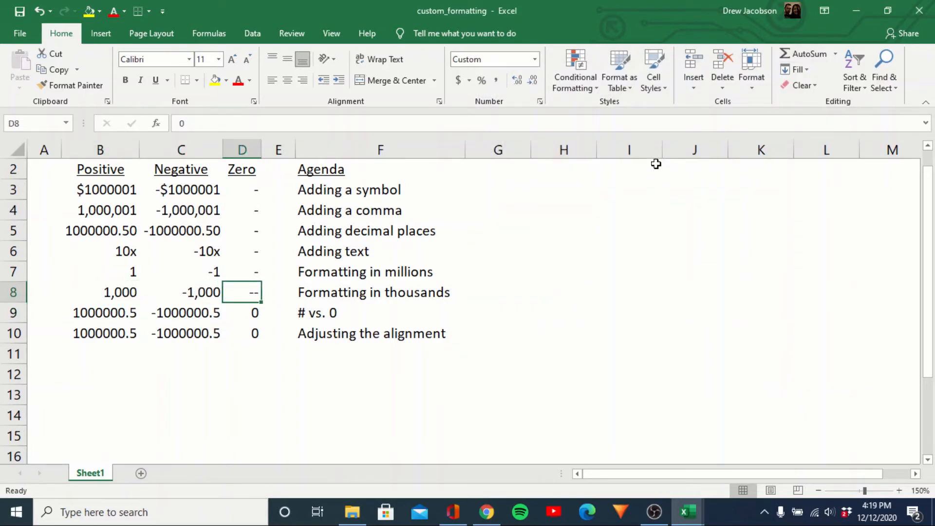
# Select cells B9:D9 and bring up their custom number format code for editing
pyautogui.press('Left')
pyautogui.press('Left')
pyautogui.press('Down')
pyautogui.hotkey('shift', 'Right')
pyautogui.hotkey('shift', 'Right')
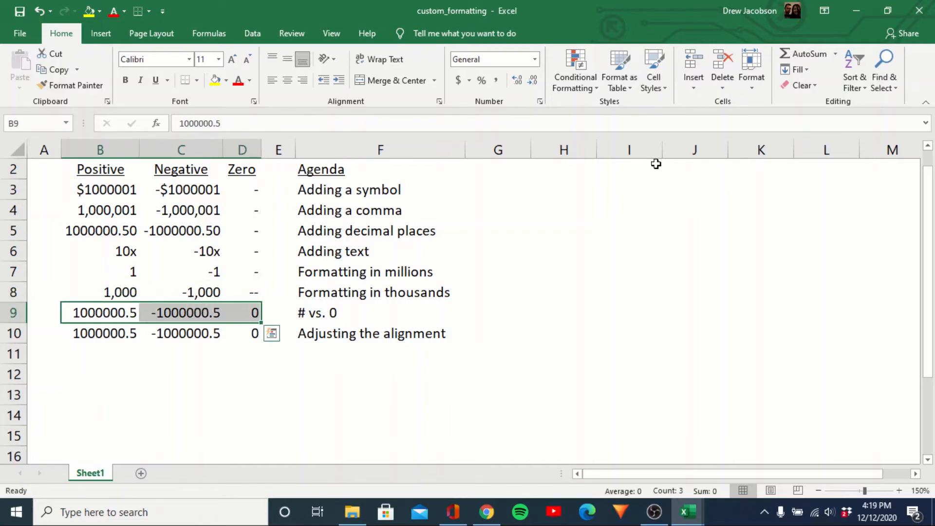
pyautogui.hotkey('ctrl', '1')
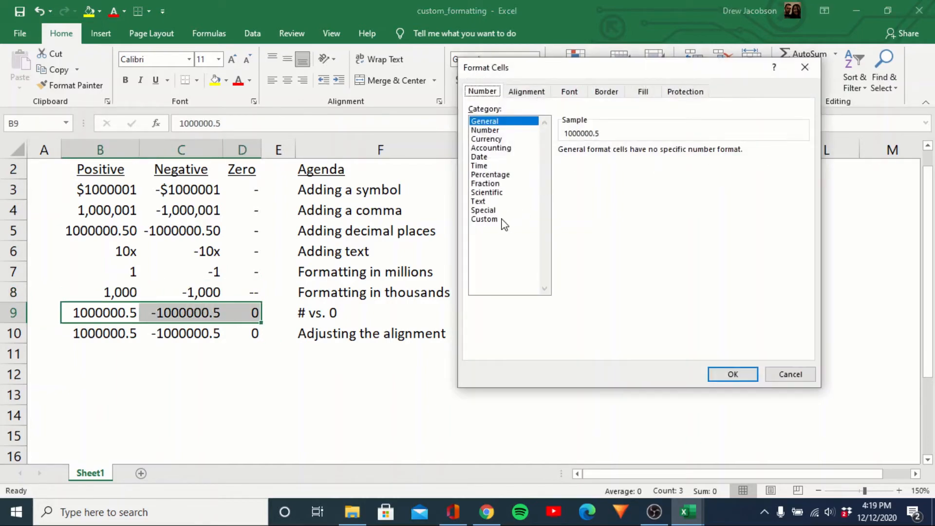
pyautogui.click(504, 219)
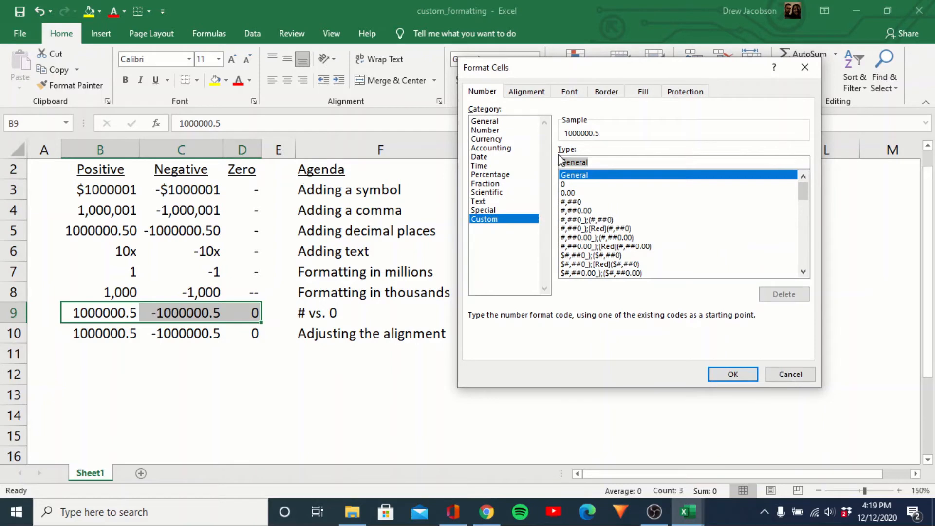
# Try combinations of 0 and # placeholders in the format code for B9:D9, such as 0,000,000##
pyautogui.press('BackSpace')
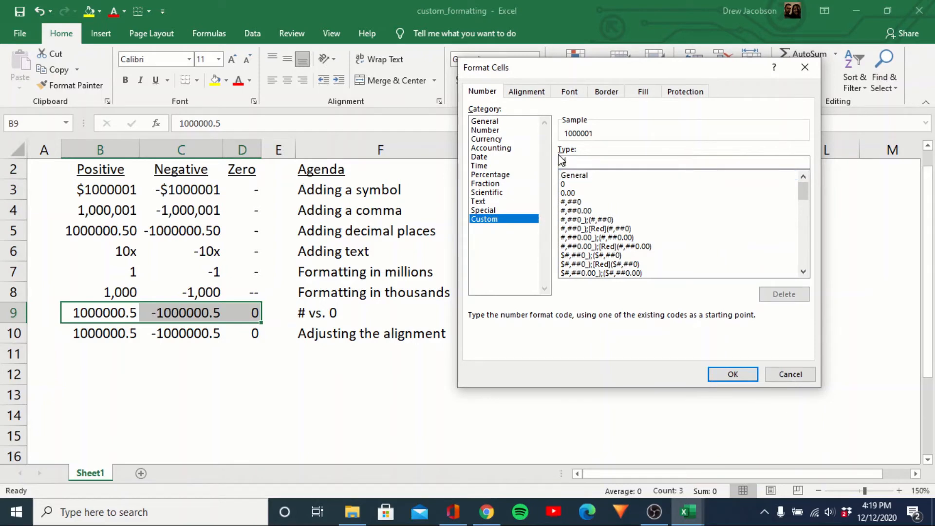
pyautogui.write('0')
pyautogui.write('.0')
pyautogui.write('0')
pyautogui.press('BackSpace')
pyautogui.press('BackSpace')
pyautogui.write('##')
pyautogui.press('BackSpace')
pyautogui.write(',000,0000')
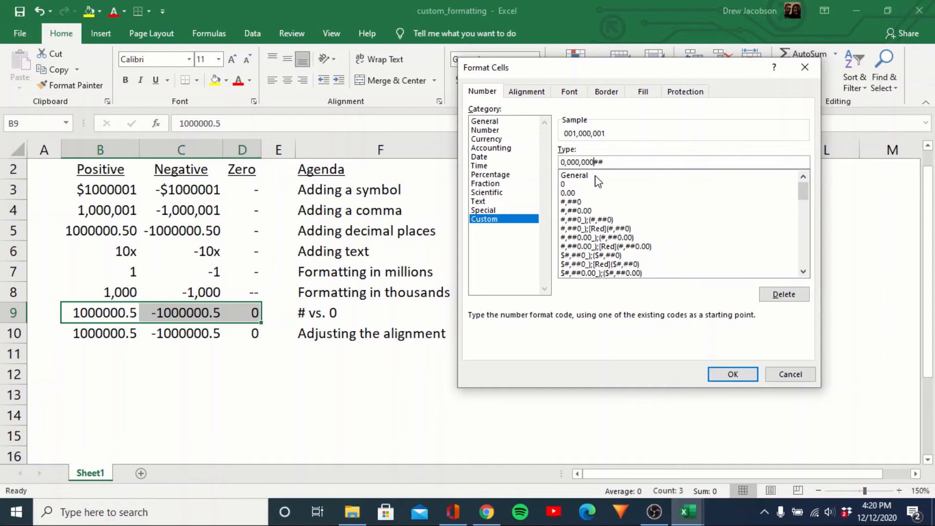
# Rework the trial format code into 0,000,000,000 to preview placeholders made only of zeros
pyautogui.press('BackSpace')
pyautogui.write(',')
pyautogui.press('Delete')
pyautogui.press('Delete')
pyautogui.press('BackSpace')
pyautogui.write(',000')
# Replace the code with #,###,###,###;-#,###,###,###;- and apply it to B9:D9
pyautogui.moveTo(612, 162); pyautogui.dragTo(556, 165)
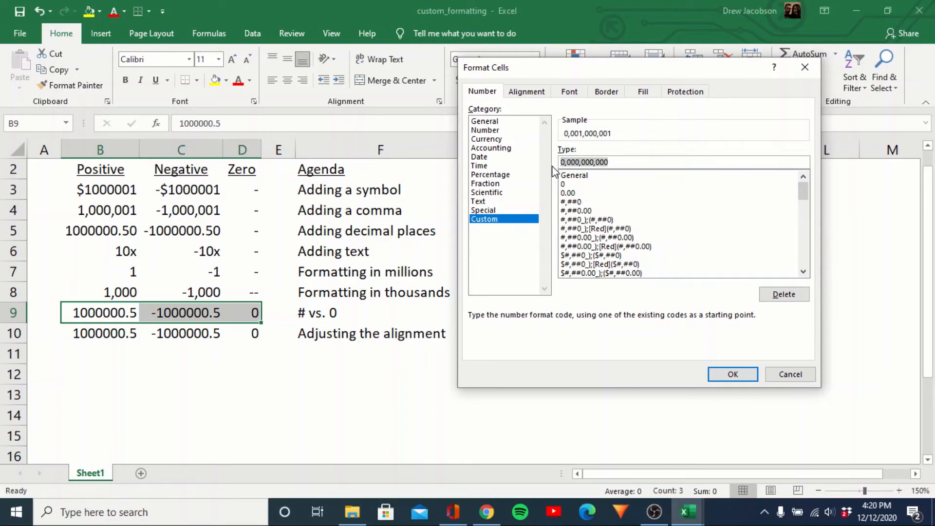
pyautogui.write('#,###,#')
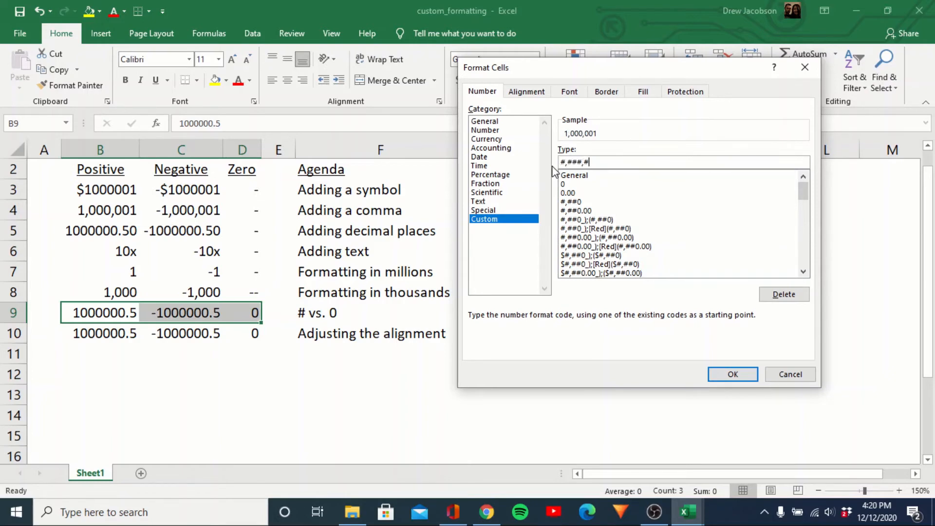
pyautogui.write('##,###')
pyautogui.write(';-###,###,###')
pyautogui.press('Left')
pyautogui.press('Left')
pyautogui.press('Left')
pyautogui.press('Left')
pyautogui.press('Left')
pyautogui.press('Left')
pyautogui.press('Left')
pyautogui.press('Left')
pyautogui.press('Left')
pyautogui.press('Left')
pyautogui.press('Left')
pyautogui.write('#,###;')
pyautogui.press('Return')
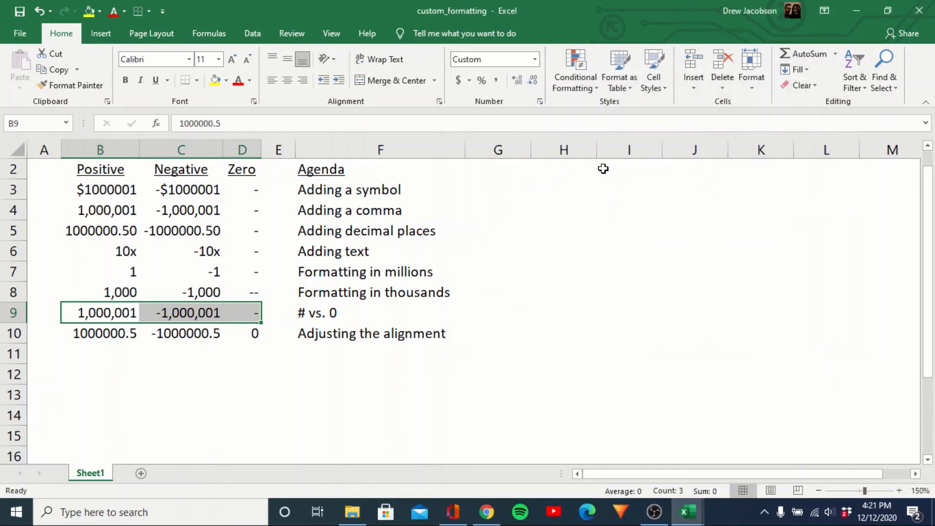
# Open the custom format of B7:C7 and put a $ symbol in front of the positive section
pyautogui.press('Down')
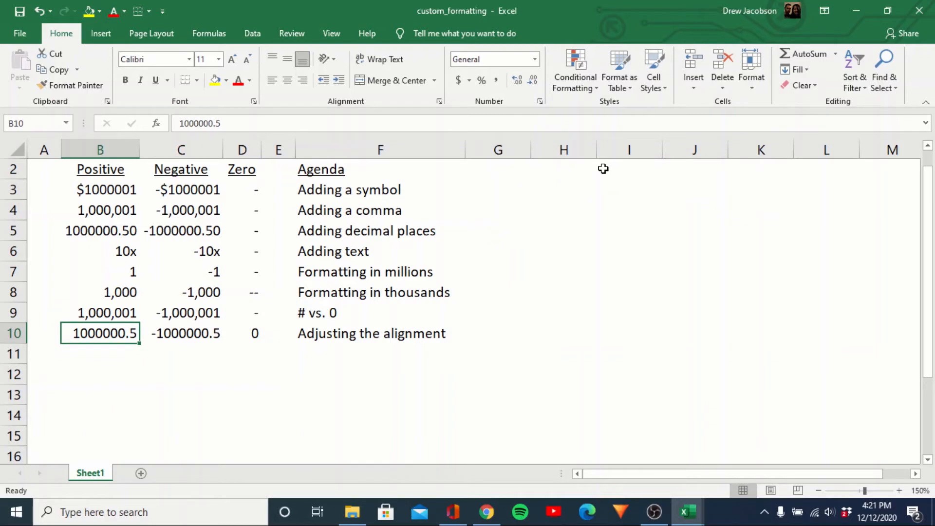
pyautogui.press('Up')
pyautogui.press('Up')
pyautogui.press('Up')
pyautogui.press('Up')
pyautogui.press('Up')
pyautogui.press('Up')
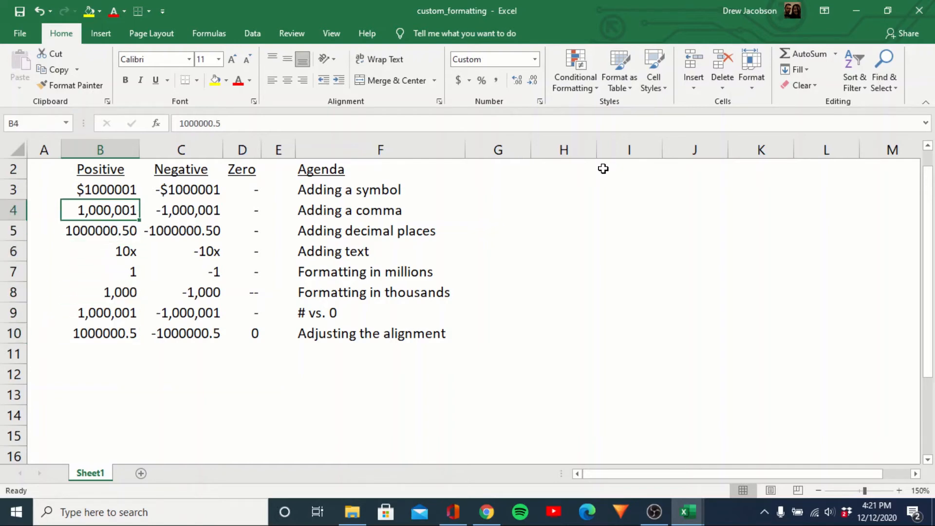
pyautogui.press('Down')
pyautogui.press('Down')
pyautogui.press('Down')
pyautogui.hotkey('shift', 'Right')
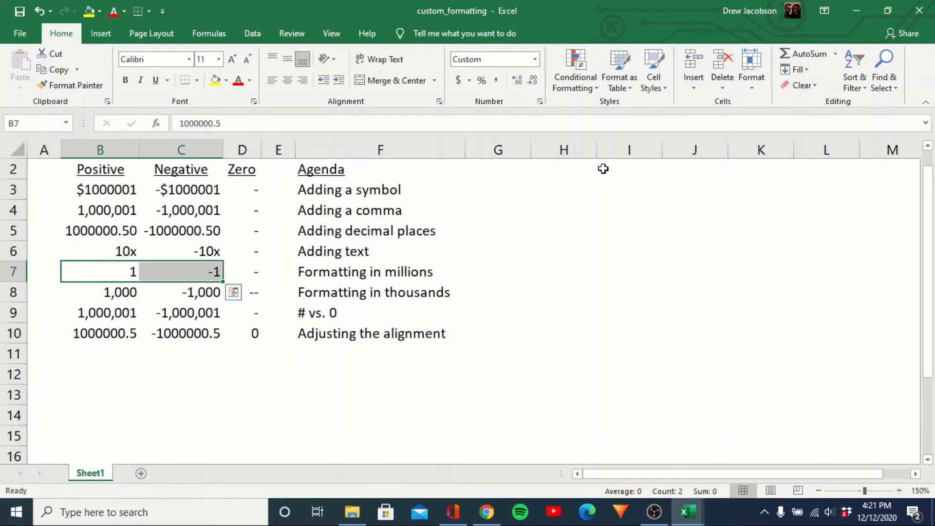
pyautogui.hotkey('ctrl', '1')
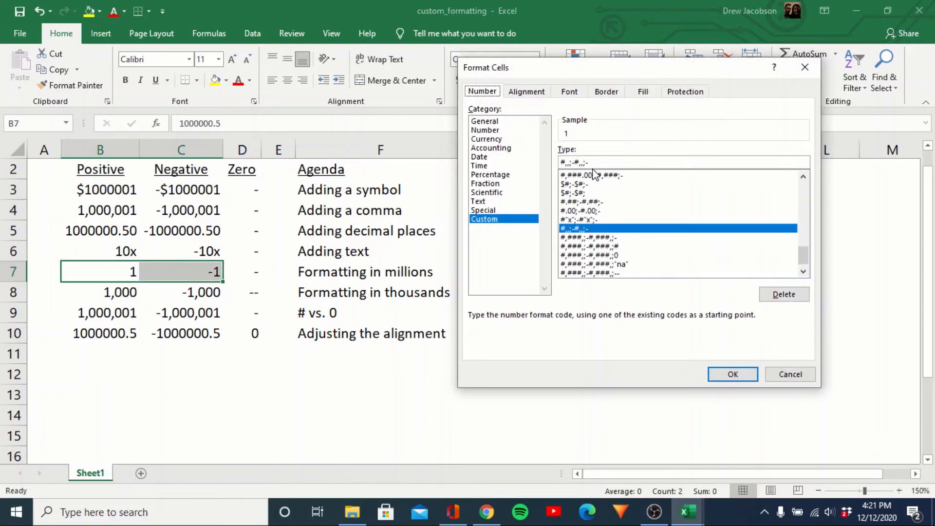
pyautogui.click(562, 162)
pyautogui.write('$')
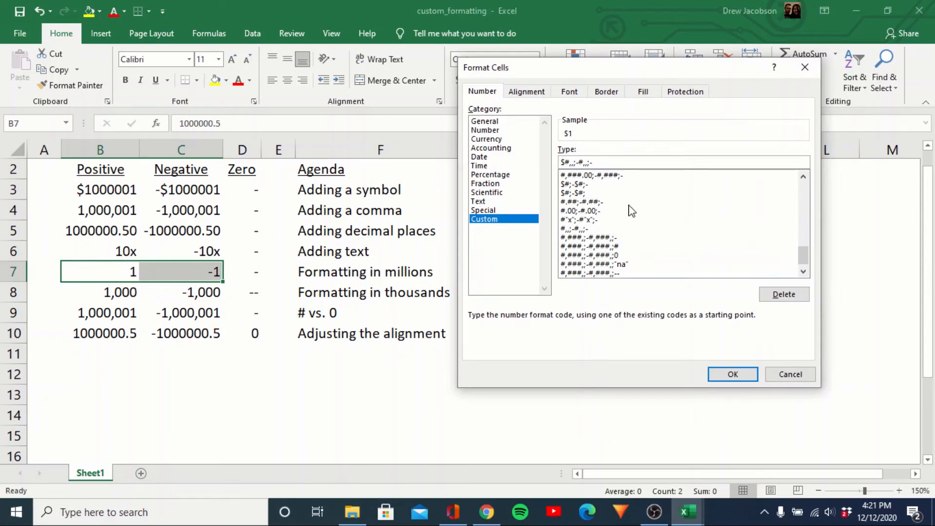
# Add two decimal places to the positive section, making it $#.00,, and apply the format to B7:C7
pyautogui.press('Right')
pyautogui.press('Right')
pyautogui.write('#')
pyautogui.press('BackSpace')
pyautogui.write('.')
pyautogui.press('Delete')
pyautogui.write('00,')
pyautogui.press('Return')
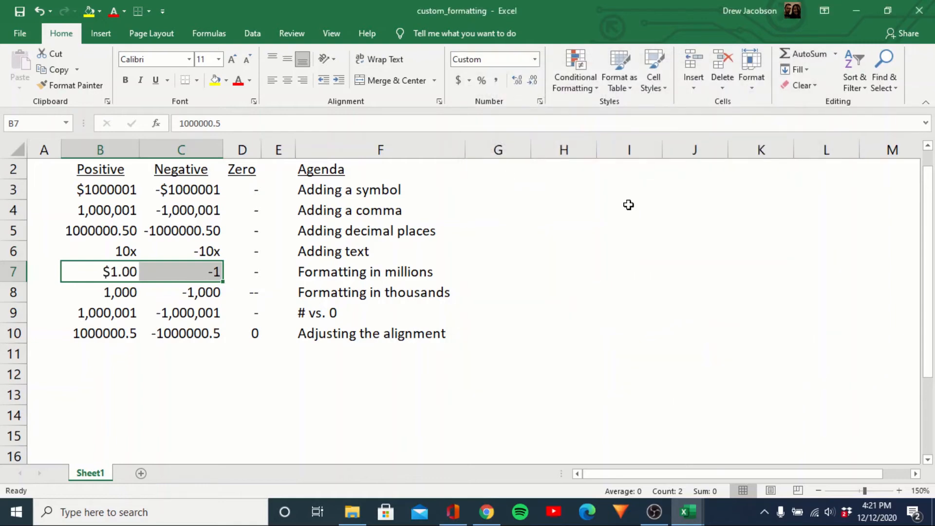
# Append the text "x" to the positive section of the B7:C7 custom format and apply it
pyautogui.hotkey('ctrl', '1')
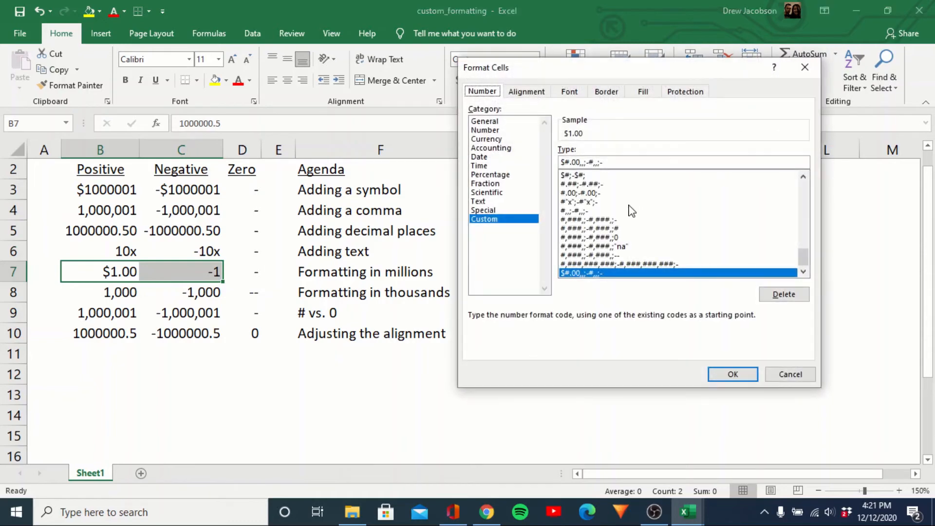
pyautogui.click(584, 163)
pyautogui.write('"x"')
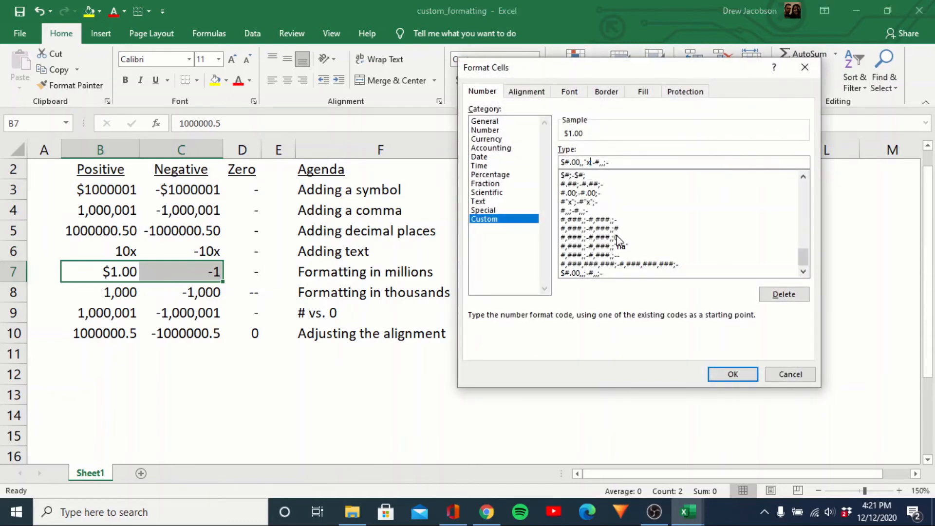
pyautogui.press('Return')
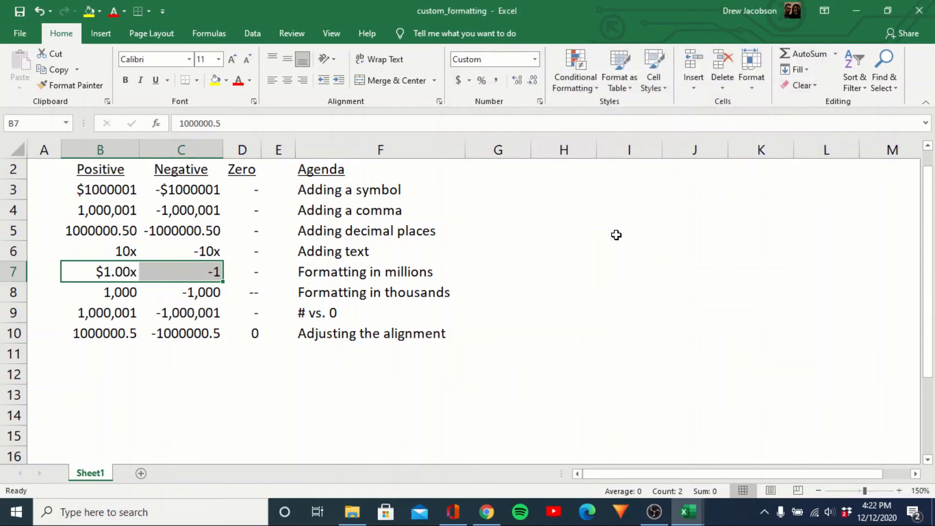
# Change the text in the positive section of the B7:C7 format from x to mm, apply it and check the cells
pyautogui.hotkey('ctrl', '1')
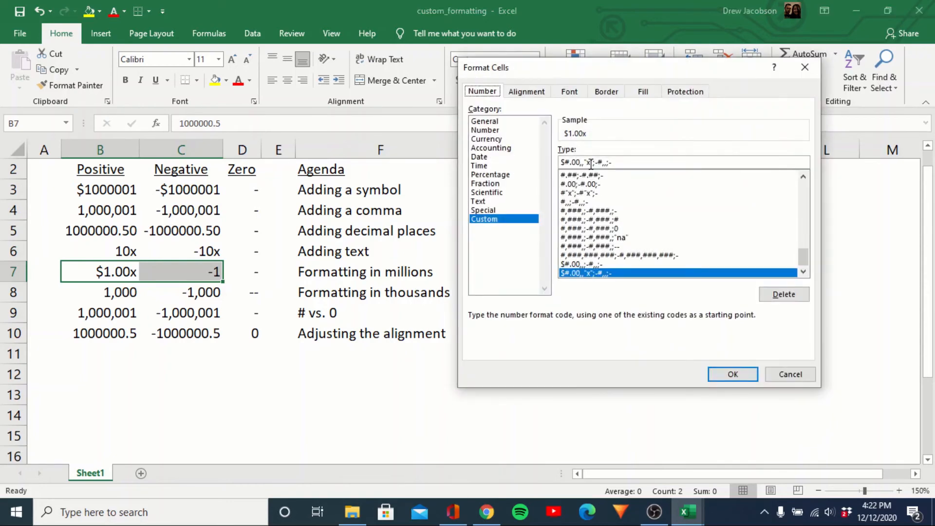
pyautogui.click(590, 163)
pyautogui.press('BackSpace')
pyautogui.write('mm')
pyautogui.press('Return')
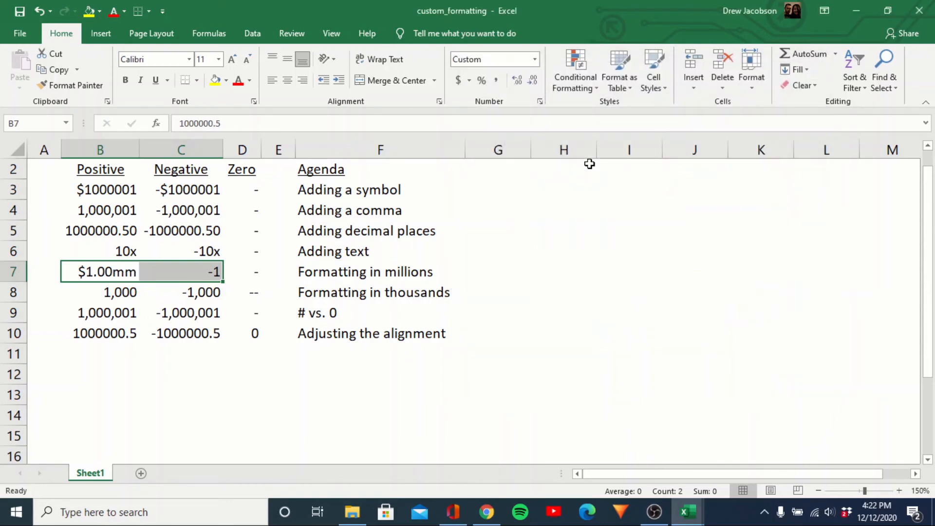
pyautogui.press('Down')
pyautogui.press('Up')
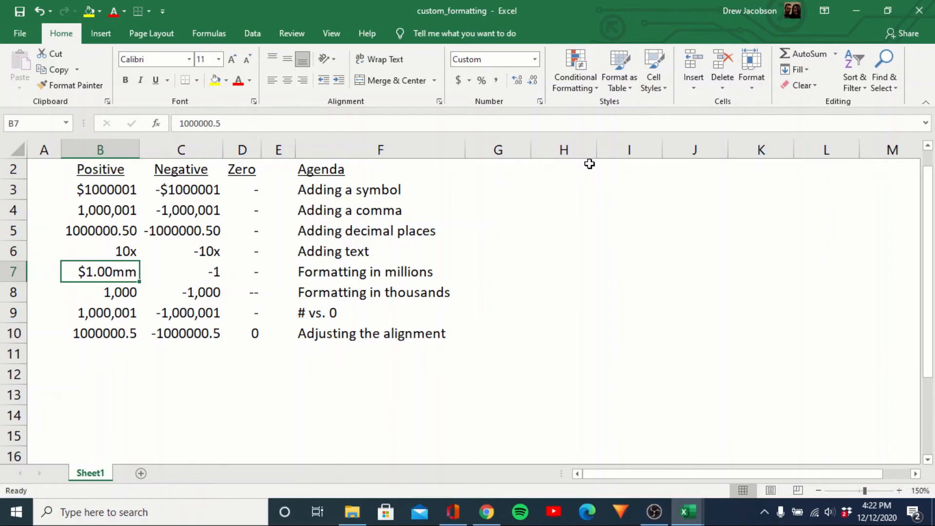
pyautogui.press('Right')
pyautogui.press('Left')
# Examine the positive and negative values in row 10, the row for adjusting the alignment
pyautogui.press('Down')
pyautogui.press('Down')
pyautogui.press('Down')
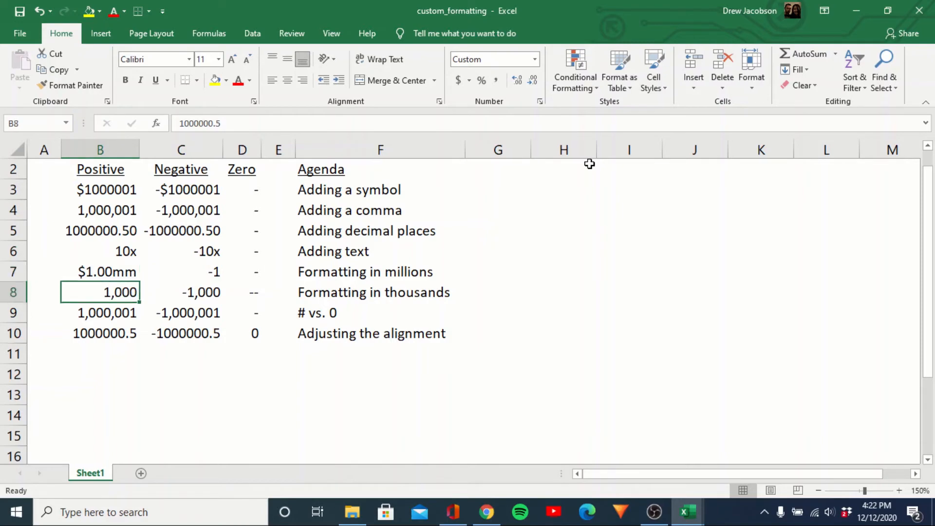
pyautogui.hotkey('shift', 'Right')
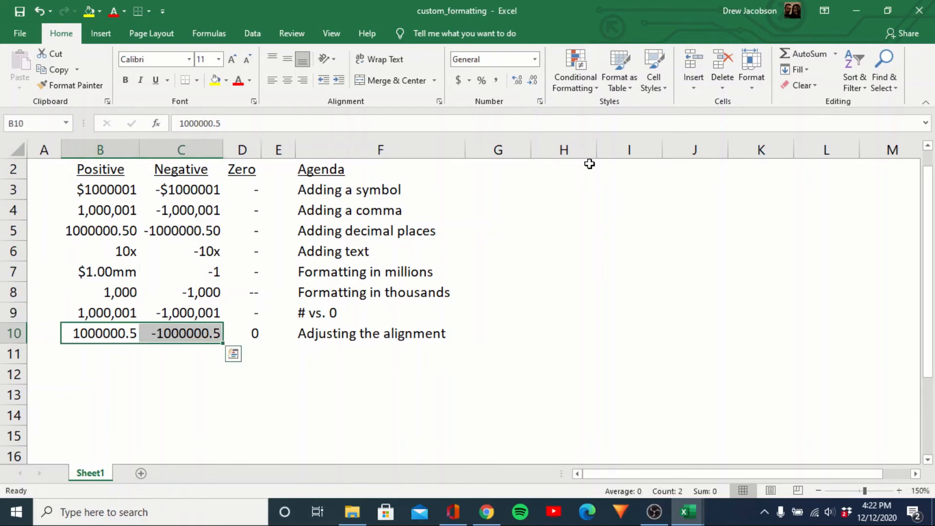
pyautogui.hotkey('ctrl', 'q')
pyautogui.press('Escape')
pyautogui.hotkey('shift', 'Left')
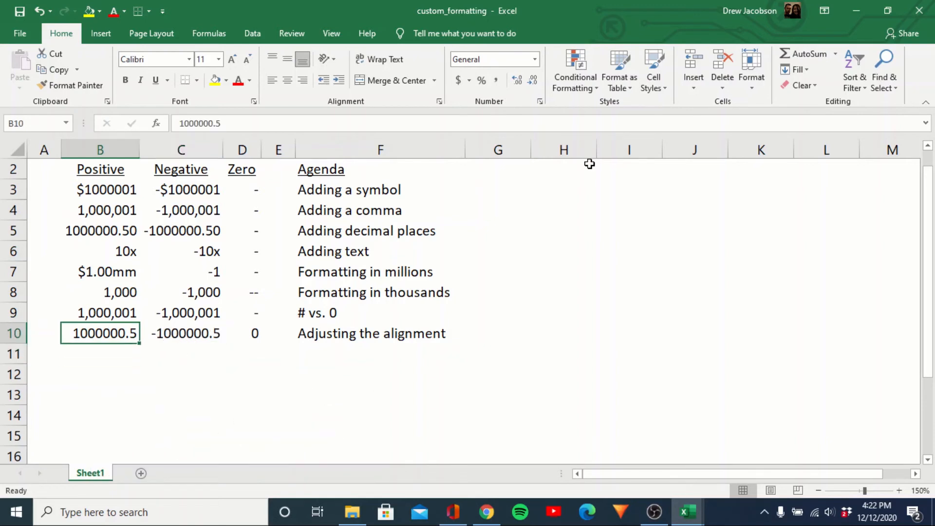
pyautogui.press('Down')
pyautogui.press('Right')
pyautogui.press('Left')
pyautogui.press('Up')
pyautogui.press('Right')
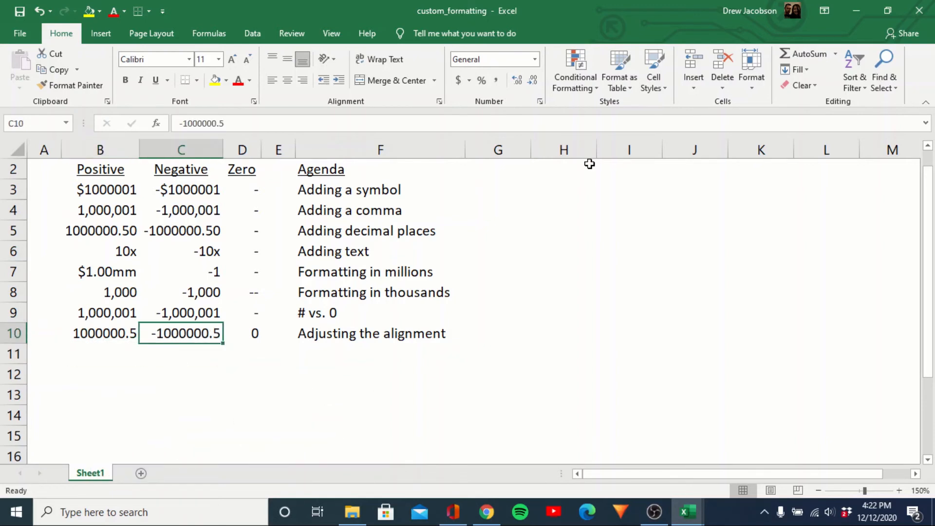
# Move the negative value from C10 to B11, directly below the positive value
pyautogui.hotkey('ctrl', 'c')
pyautogui.press('Left')
pyautogui.press('Down')
pyautogui.hotkey('ctrl', 'v')
# Move the zero value from D10 to B12, below the negative value
pyautogui.press('Right')
pyautogui.press('Up')
pyautogui.press('Right')
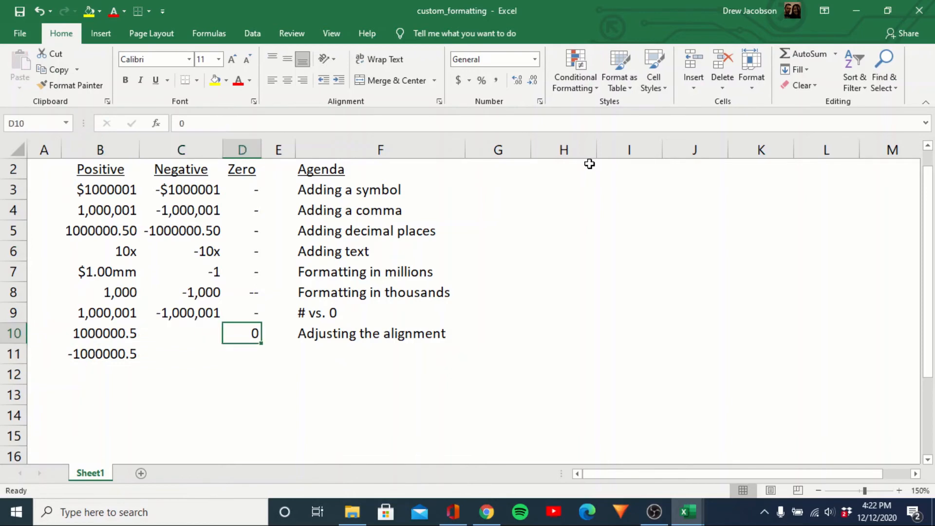
pyautogui.hotkey('ctrl', 'c')
pyautogui.press('Left')
pyautogui.press('Left')
pyautogui.press('Down')
pyautogui.press('Down')
pyautogui.hotkey('ctrl', 'v')
pyautogui.press('Down')
pyautogui.press('Up')
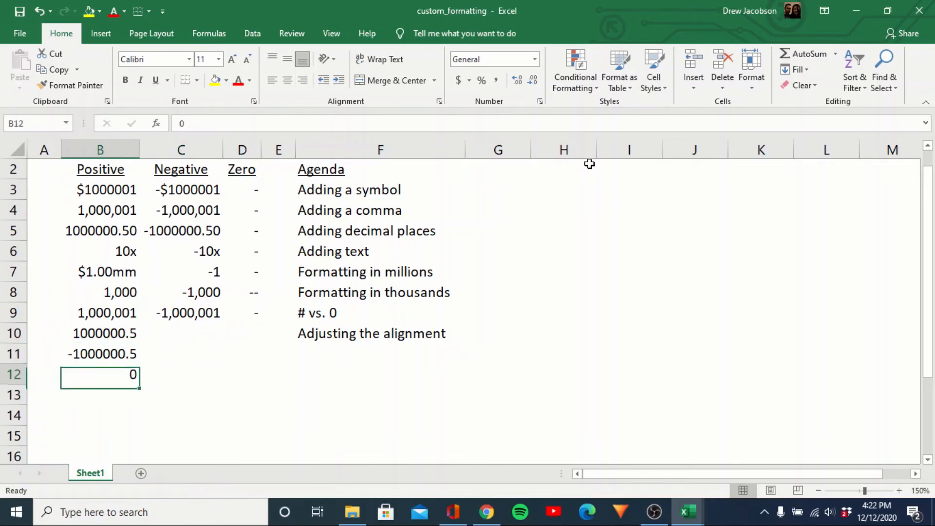
# Apply the custom number format #.00;(#.00);- to B10:B12
pyautogui.press('Up')
pyautogui.press('Up')
pyautogui.hotkey('shift', 'Down')
pyautogui.hotkey('shift', 'Down')
pyautogui.hotkey('ctrl', '1')
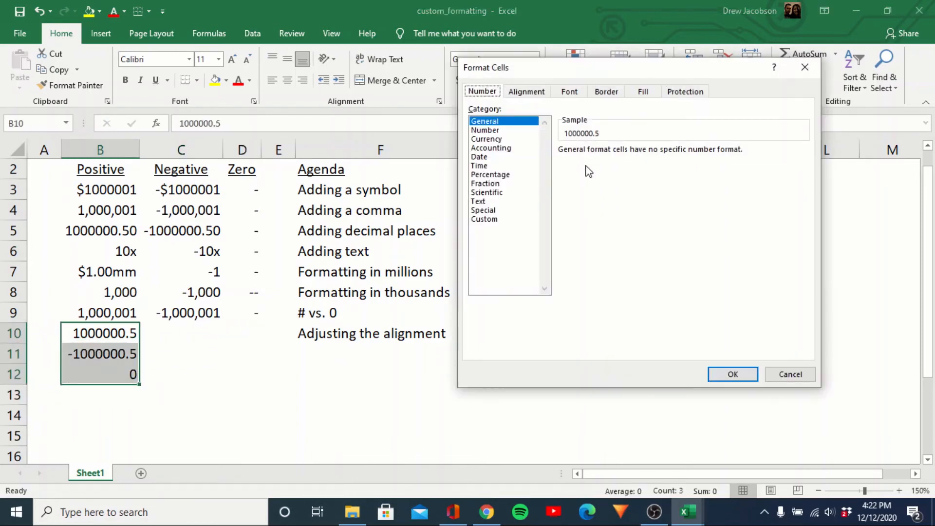
pyautogui.click(498, 219)
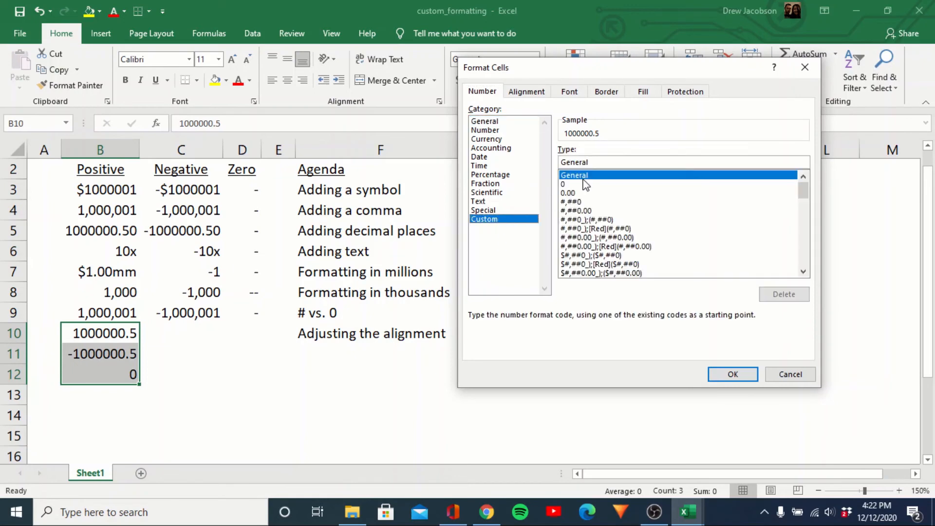
pyautogui.moveTo(595, 164); pyautogui.dragTo(554, 163)
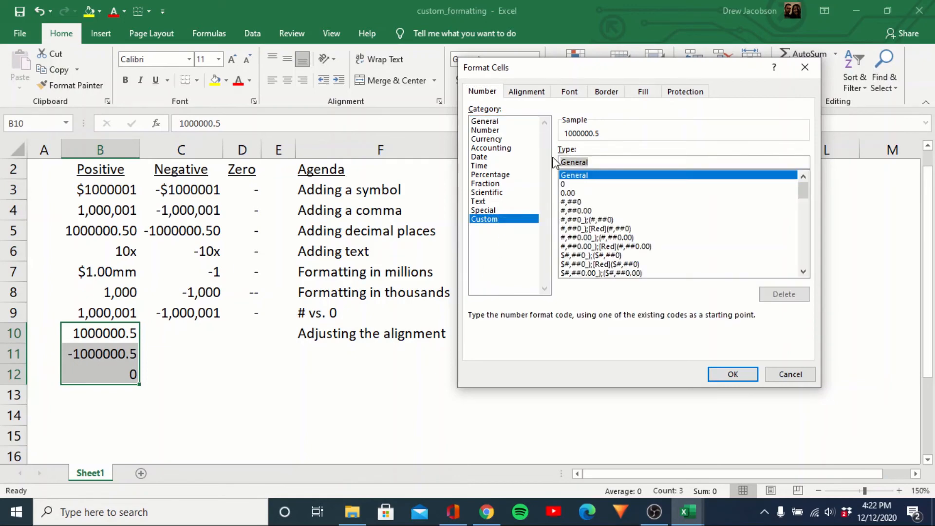
pyautogui.write('#.')
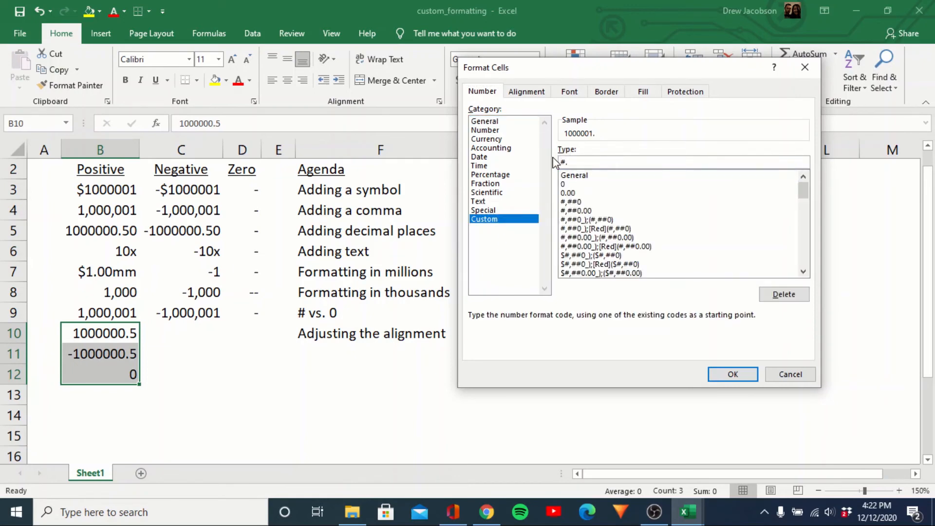
pyautogui.write('00;(#.00);-')
pyautogui.press('Return')
pyautogui.press('Down')
pyautogui.press('Down')
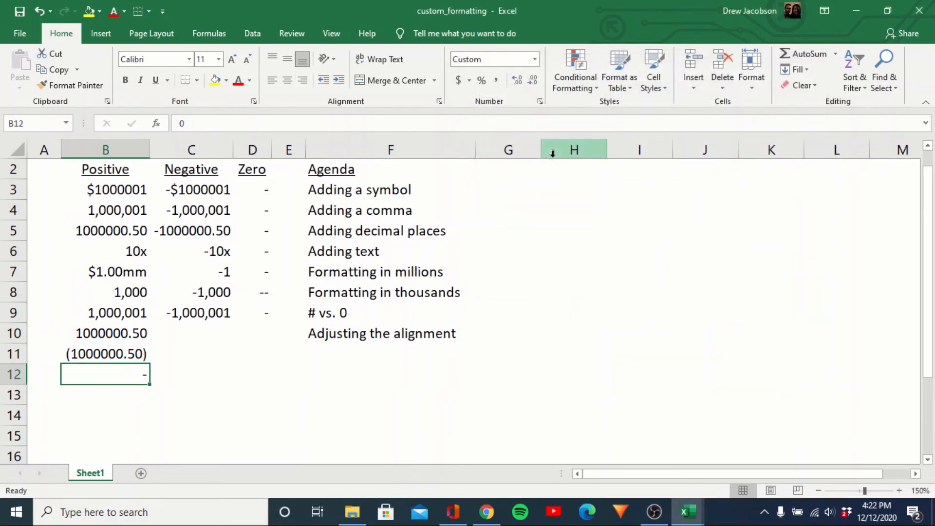
# Compare how the positive, negative and zero values line up in B10:B12
pyautogui.press('Up')
pyautogui.press('Up')
pyautogui.press('Down')
pyautogui.press('Down')
pyautogui.press('Up')
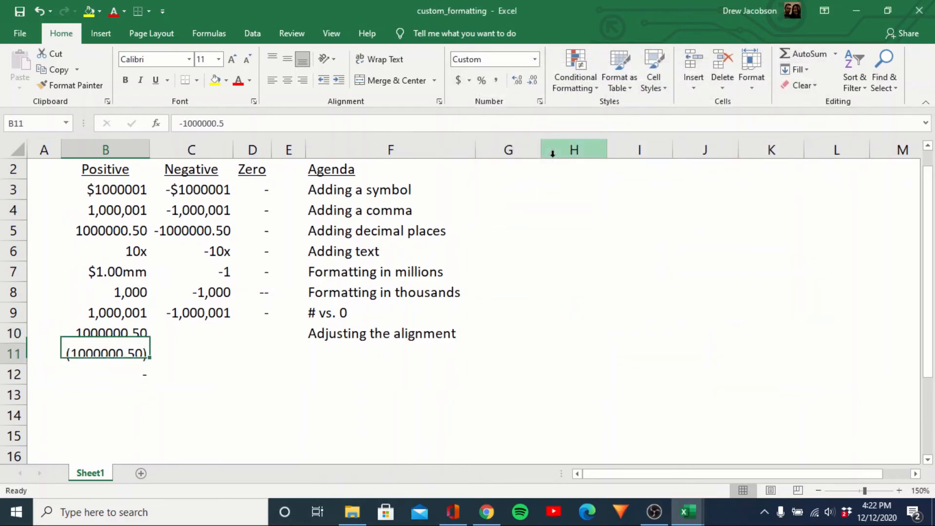
pyautogui.press('Up')
pyautogui.press('Down')
pyautogui.press('Down')
pyautogui.press('Up')
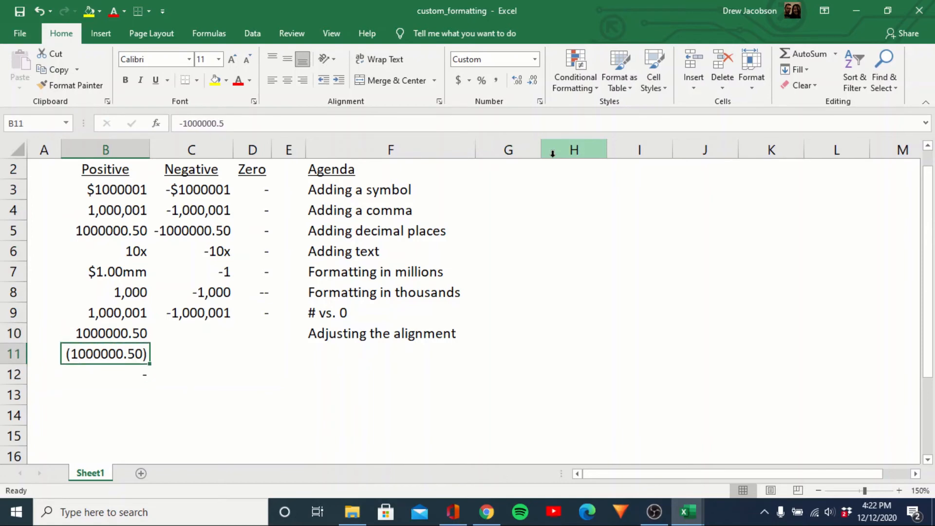
pyautogui.press('Down')
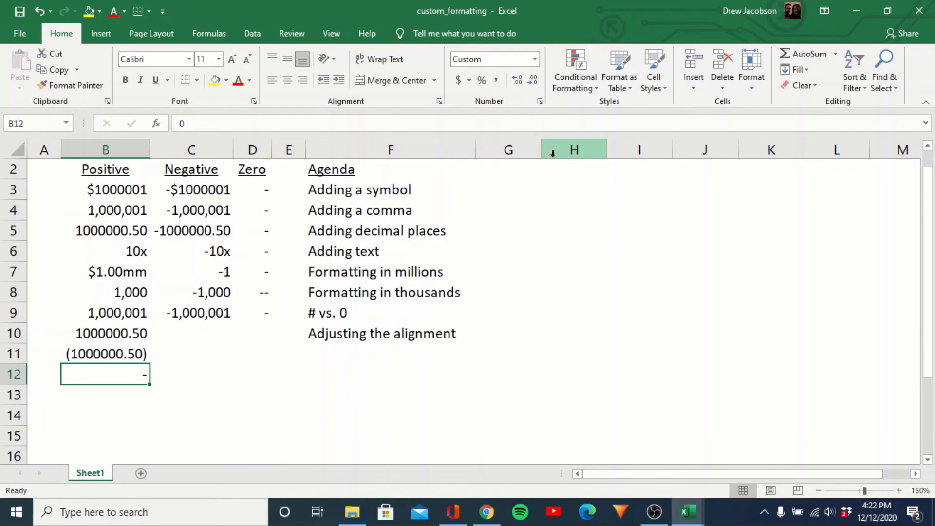
pyautogui.press('Up')
pyautogui.press('Up')
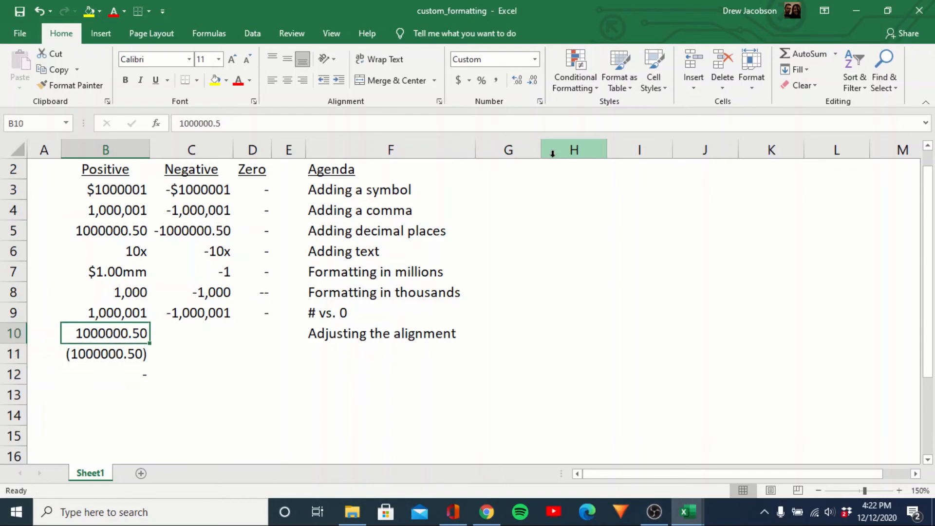
# Add a closing-parenthesis-width space to the positive section of the B10:B12 format, making it #.00_);(#.00);-, and apply it
pyautogui.hotkey('shift', 'Down')
pyautogui.hotkey('shift', 'Down')
pyautogui.hotkey('ctrl', '1')
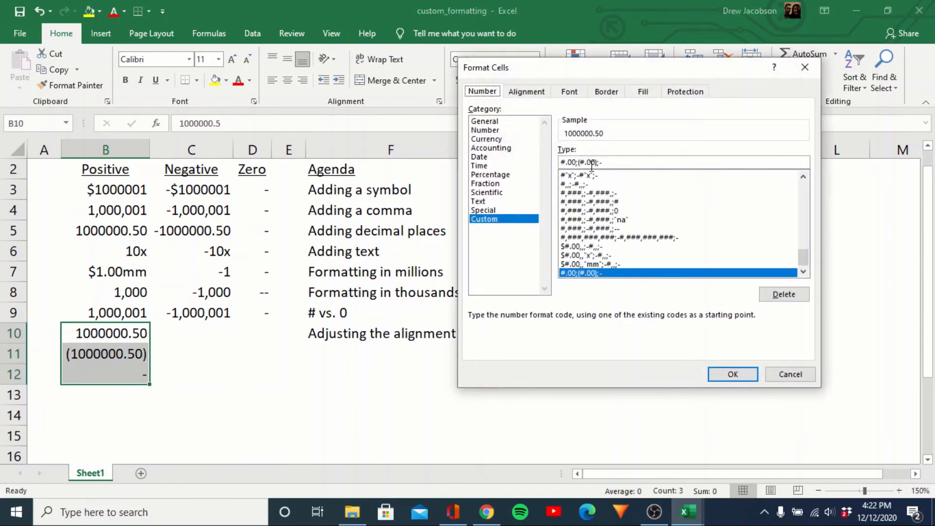
pyautogui.click(575, 162)
pyautogui.press('Delete')
pyautogui.write('_')
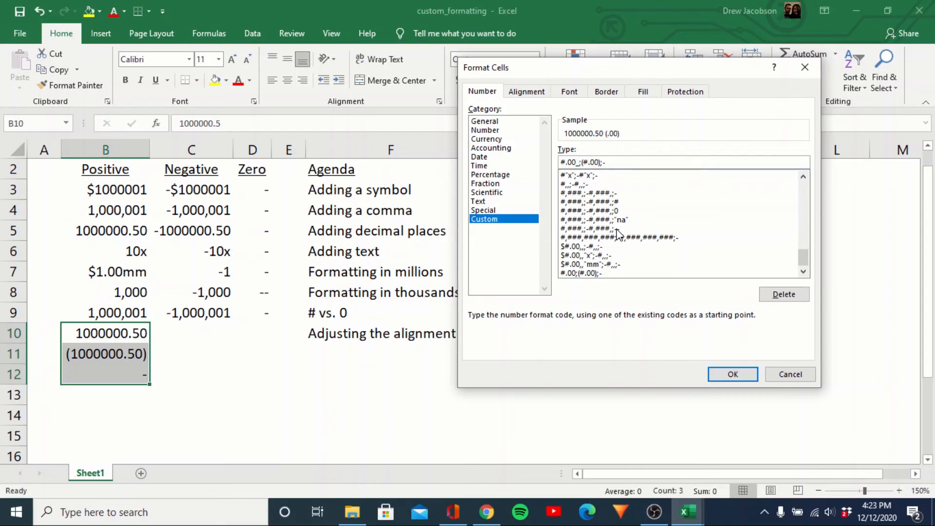
pyautogui.write(')')
pyautogui.press('Return')
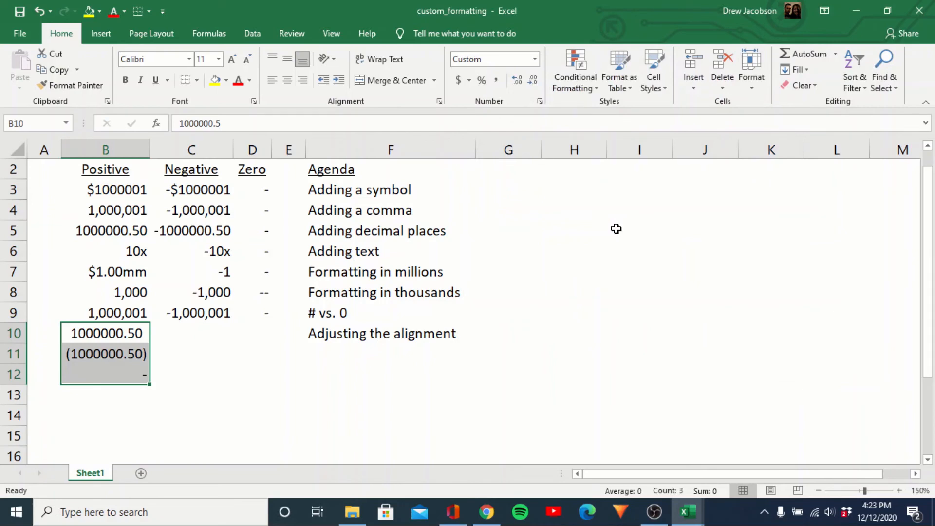
# Add a percent-width space to the positive and negative sections, making it #.00_)_%;(#.00)_%;-, and apply the format to B10:B12
pyautogui.hotkey('ctrl', '1')
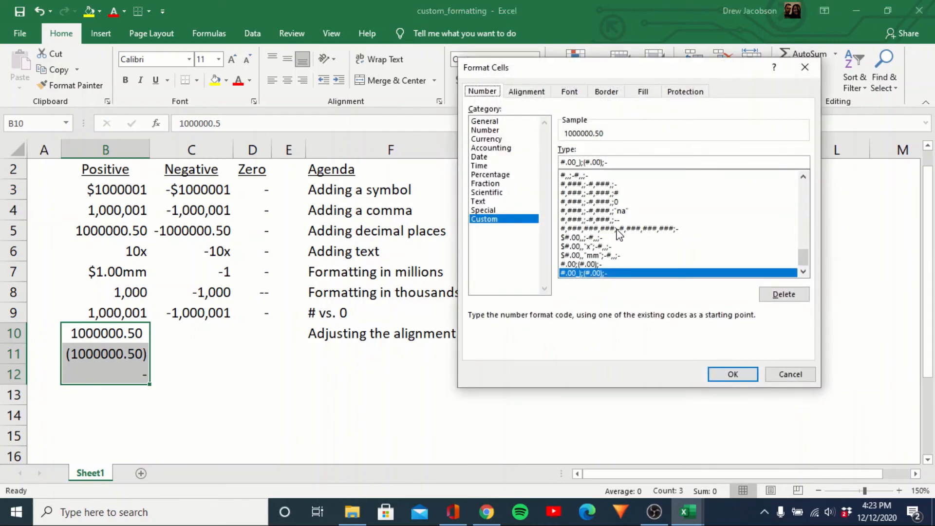
pyautogui.click(582, 163)
pyautogui.click(601, 162)
pyautogui.press('Left')
pyautogui.press('Left')
pyautogui.press('Left')
pyautogui.press('Left')
pyautogui.press('Left')
pyautogui.press('Left')
pyautogui.press('Left')
pyautogui.press('BackSpace')
pyautogui.write('_%')
pyautogui.press('Right')
pyautogui.press('Right')
pyautogui.press('Right')
pyautogui.press('Right')
pyautogui.press('Right')
pyautogui.press('Right')
pyautogui.press('Right')
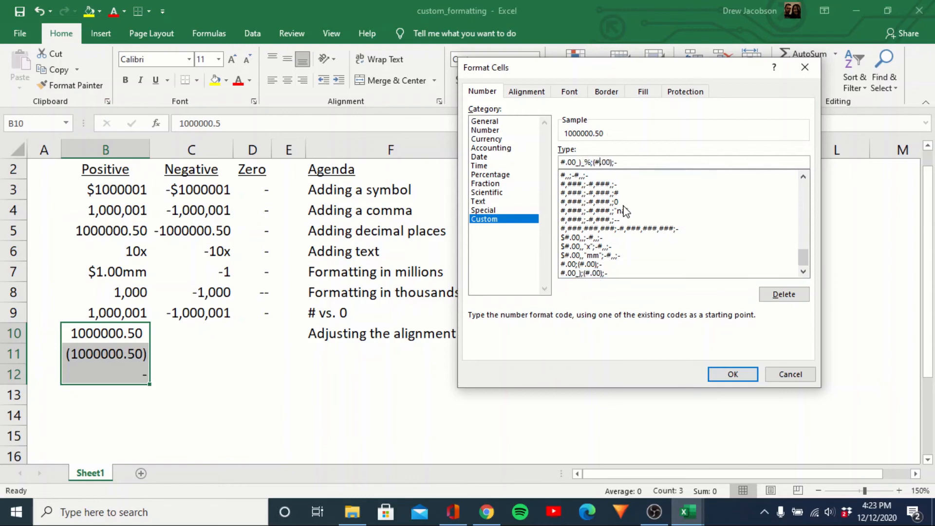
pyautogui.write('_%')
pyautogui.press('Return')
# Enter 10% in B13 below the zero value
pyautogui.press('Down')
pyautogui.press('Down')
pyautogui.press('Down')
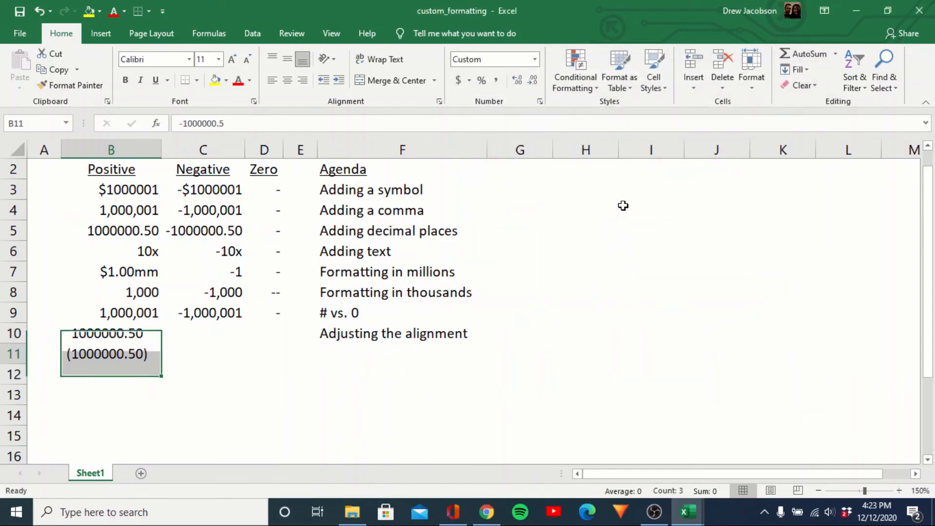
pyautogui.write('10%')
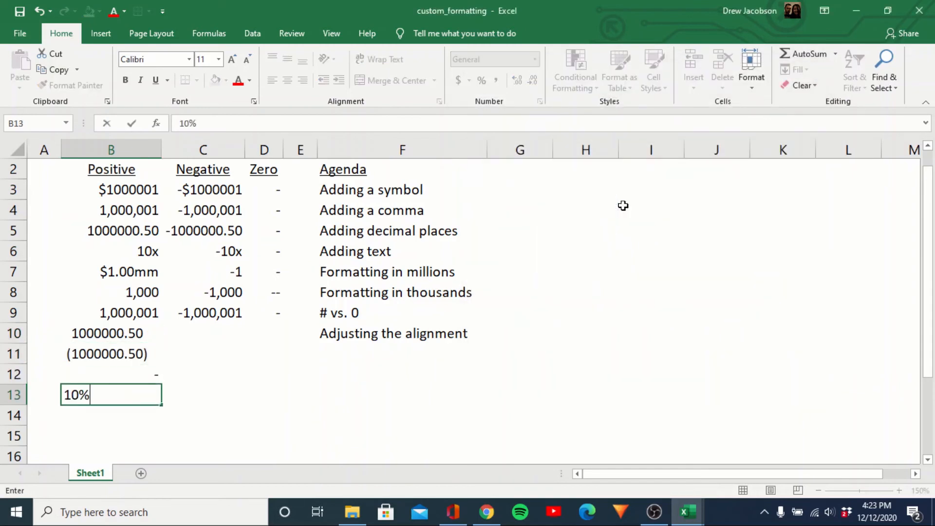
pyautogui.hotkey('ctrl', 'Return')
pyautogui.press('Down')
pyautogui.press('Up')
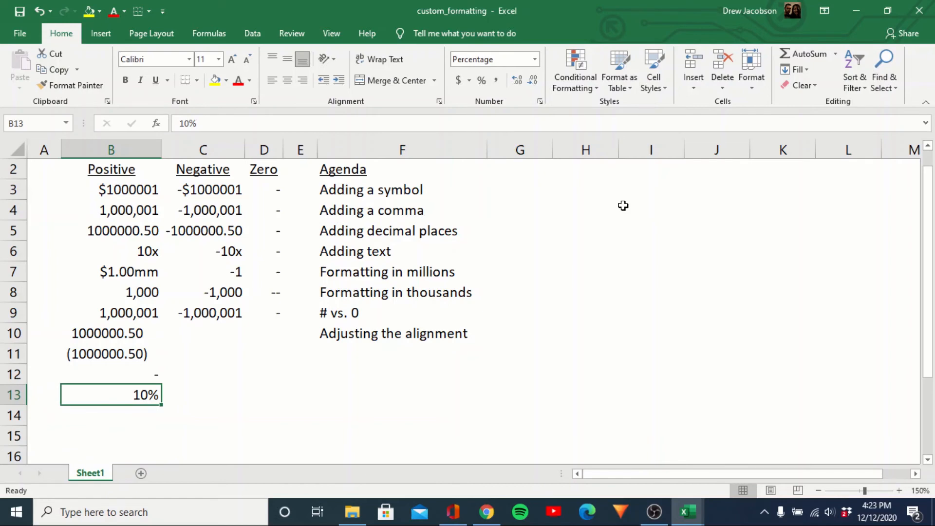
# Apply the custom number format 0%_) to the percentage in B13
pyautogui.hotkey('ctrl', '1')
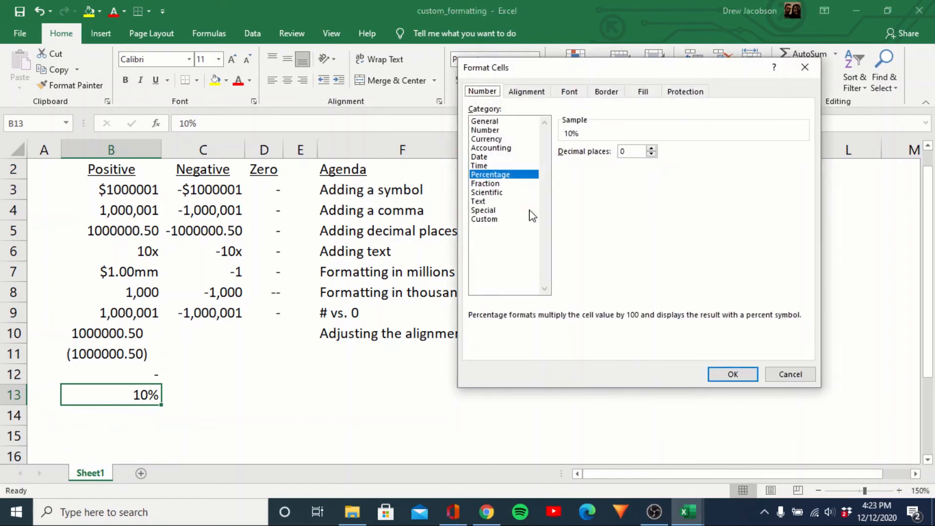
pyautogui.click(512, 219)
pyautogui.click(582, 162)
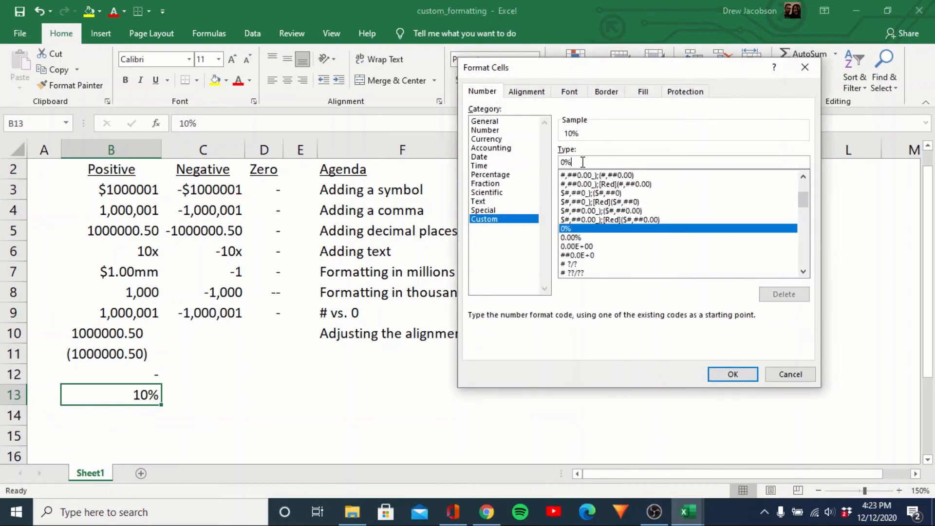
pyautogui.write('_)')
pyautogui.press('Return')
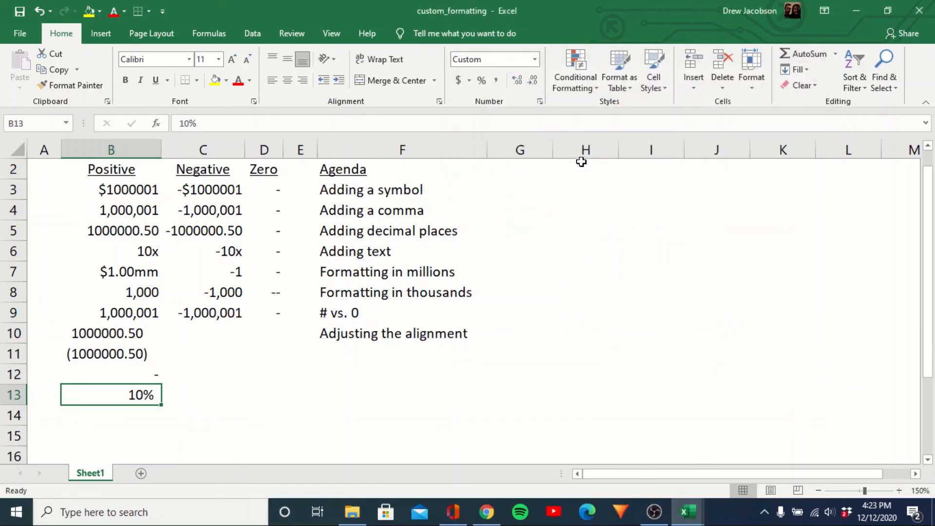
# Compare the percentage's alignment in B13 with the values in B10:B12
pyautogui.press('Down')
pyautogui.press('Up')
pyautogui.press('Up')
pyautogui.press('Up')
pyautogui.press('Up')
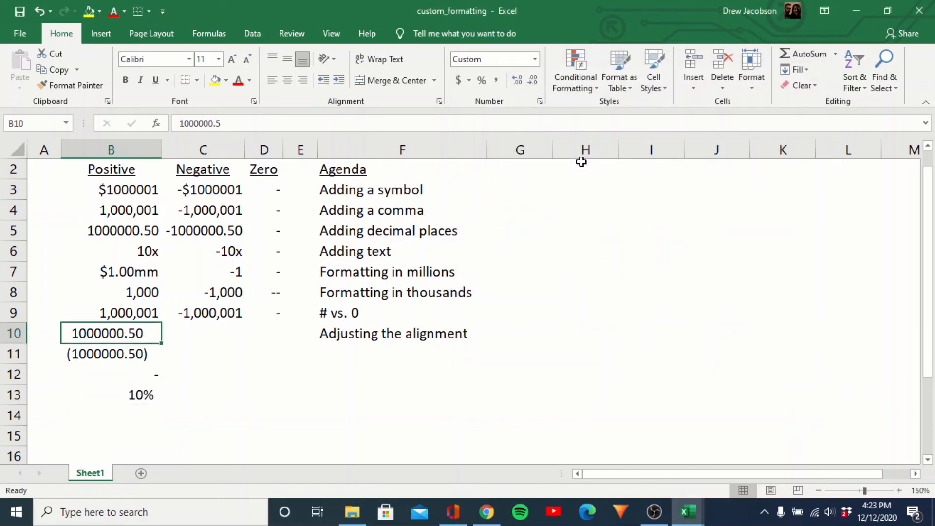
pyautogui.press('Down')
pyautogui.press('Down')
pyautogui.press('Down')
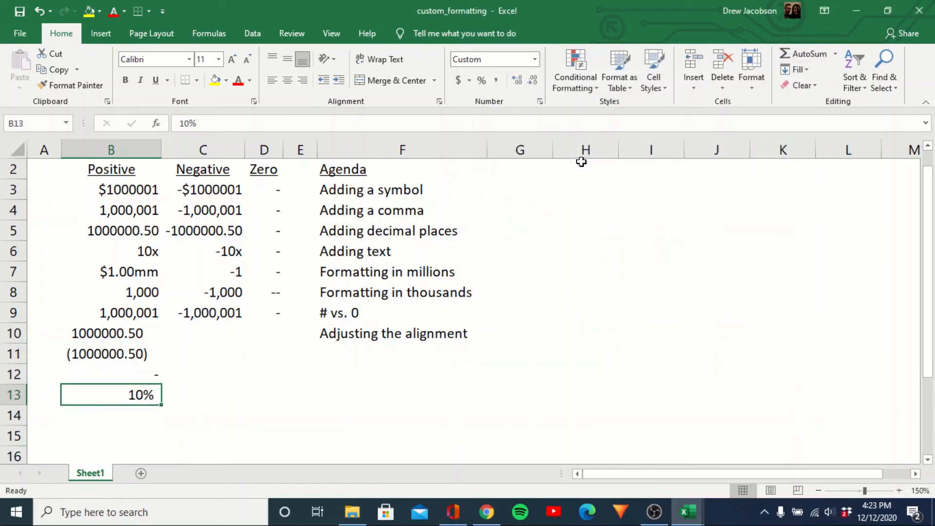
# Append two zero-width spaces to the B13 format, making it 0%_)_0_0, and apply it
pyautogui.hotkey('ctrl', '1')
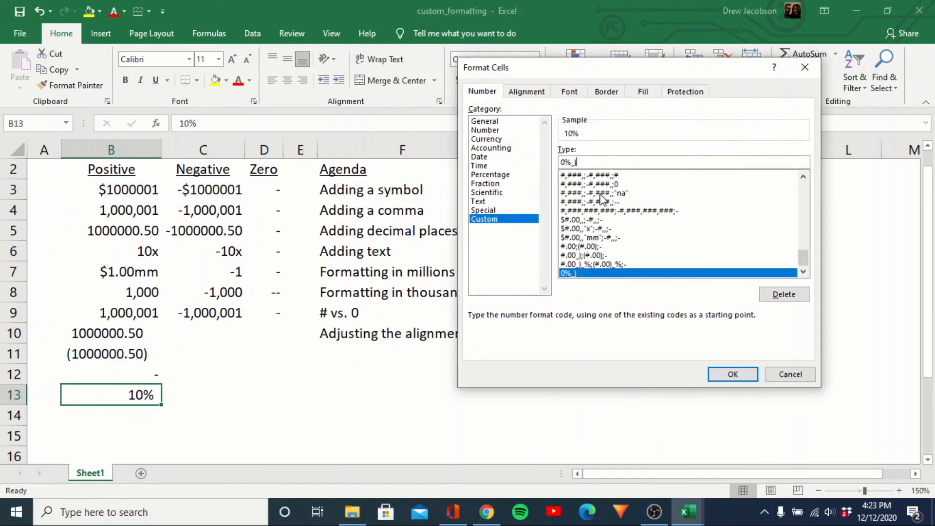
pyautogui.write('_')
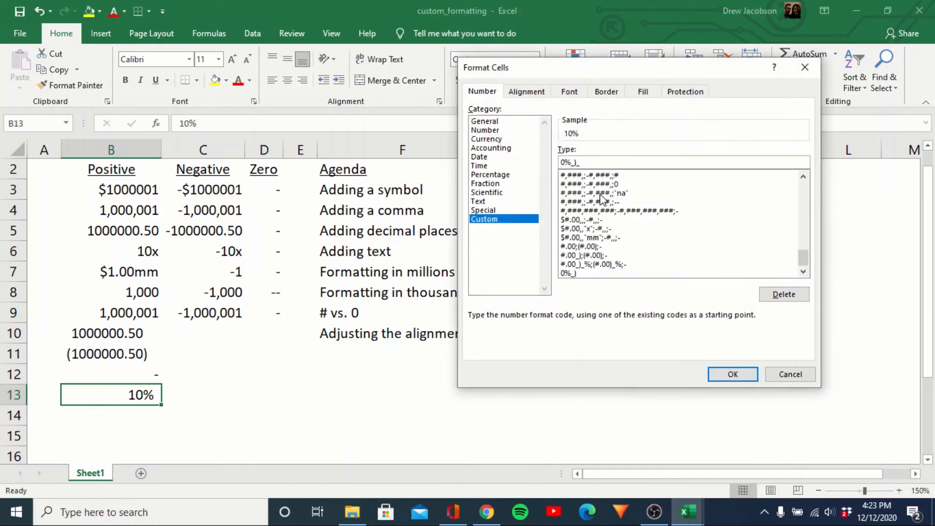
pyautogui.write('0_0')
pyautogui.press('Return')
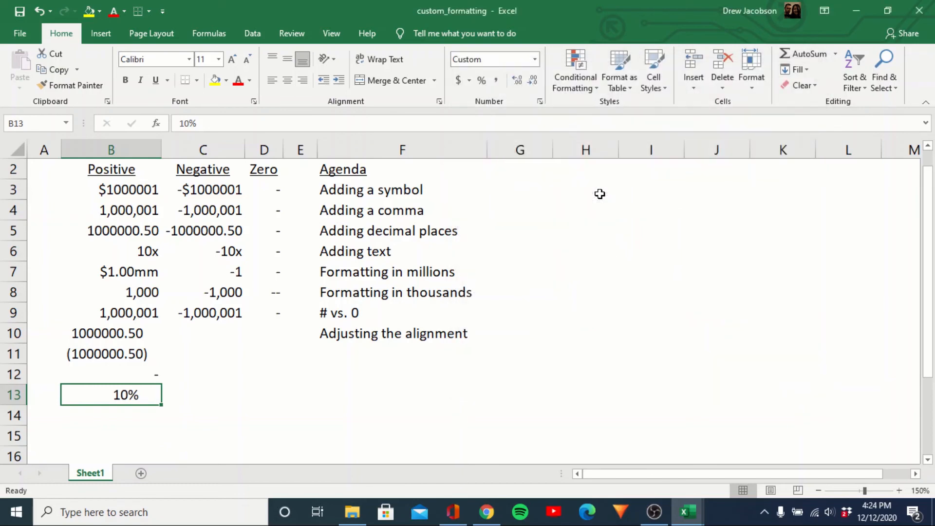
# Check how far the percentage in B13 is shifted relative to the decimals in the cells above
pyautogui.press('Return')
pyautogui.press('Up')
pyautogui.press('Up')
pyautogui.press('Up')
pyautogui.press('Up')
pyautogui.press('Down')
pyautogui.press('Down')
pyautogui.press('Down')
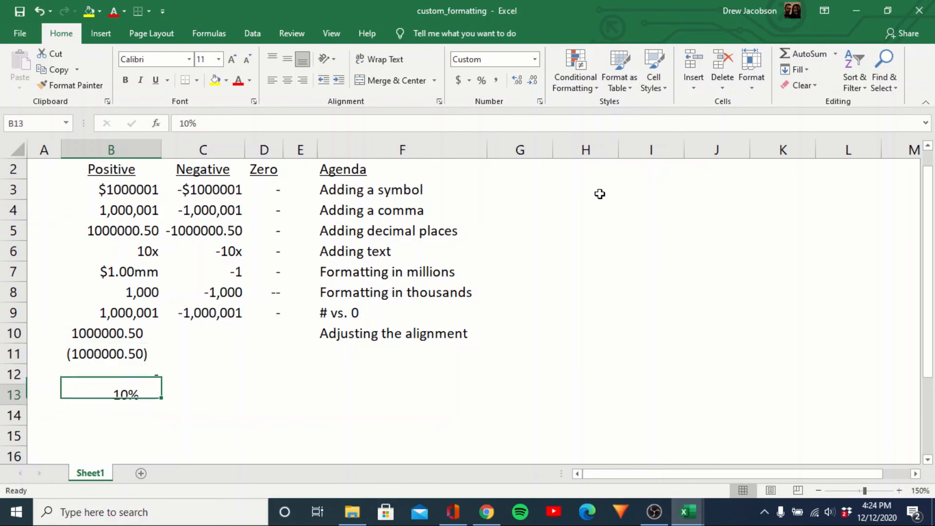
# Append a period-width space to the B13 format, making it 0%_)_0_0_., and apply it
pyautogui.hotkey('ctrl', '1')
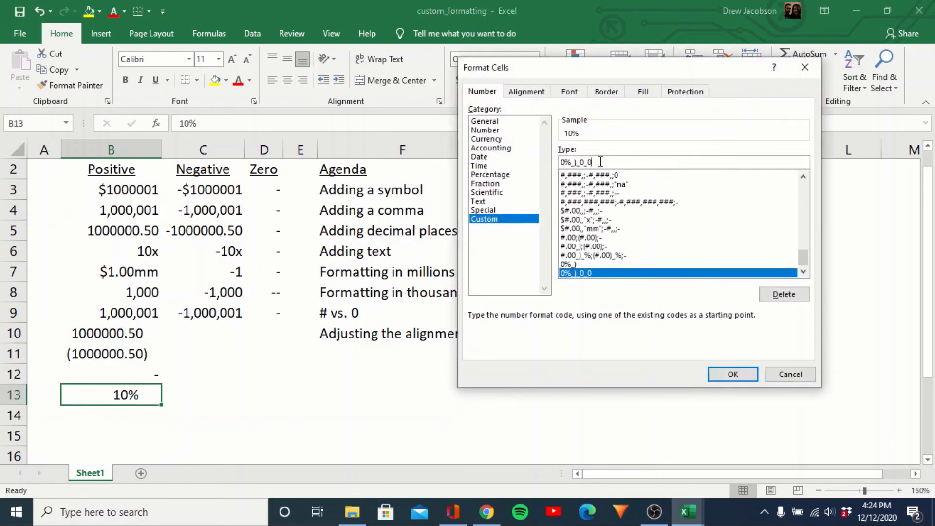
pyautogui.write('_.')
pyautogui.press('Return')
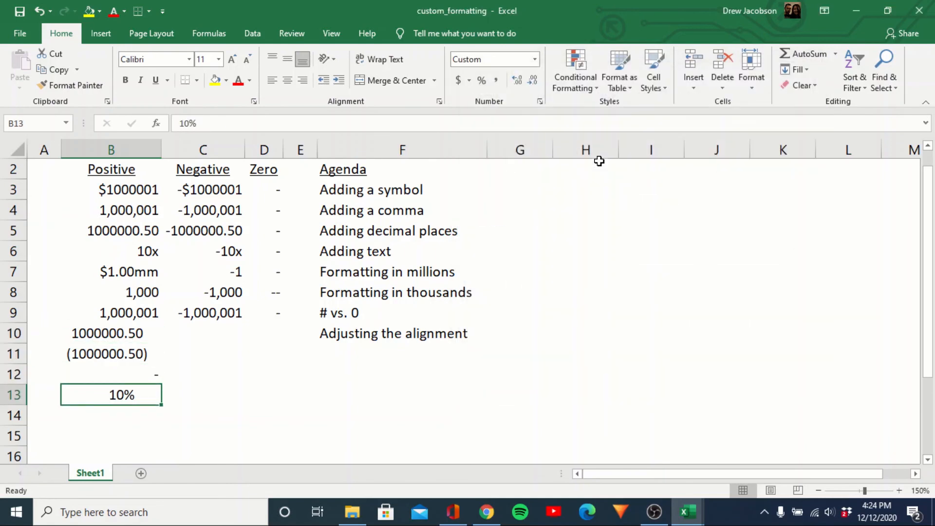
# Examine whether the percentage in B13 lines up with the whole-number digits of the values in B10:B12
pyautogui.press('Up')
pyautogui.press('Up')
pyautogui.press('Up')
pyautogui.press('Down')
pyautogui.press('Down')
pyautogui.press('Down')
pyautogui.press('Up')
pyautogui.press('Up')
pyautogui.press('Down')
pyautogui.press('Down')
pyautogui.press('Up')
pyautogui.press('Up')
pyautogui.press('Up')
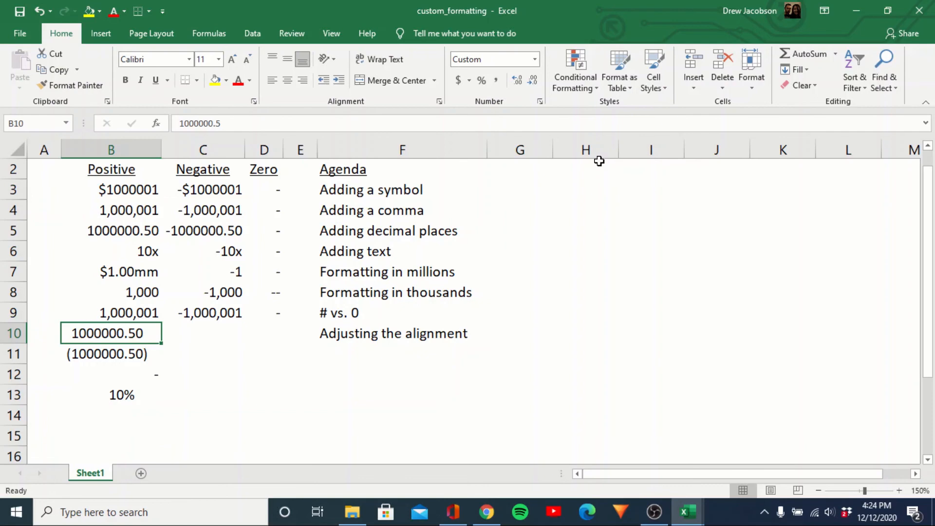
pyautogui.hotkey('shift', 'Down')
pyautogui.hotkey('shift', 'Down')
pyautogui.hotkey('shift', 'Down')
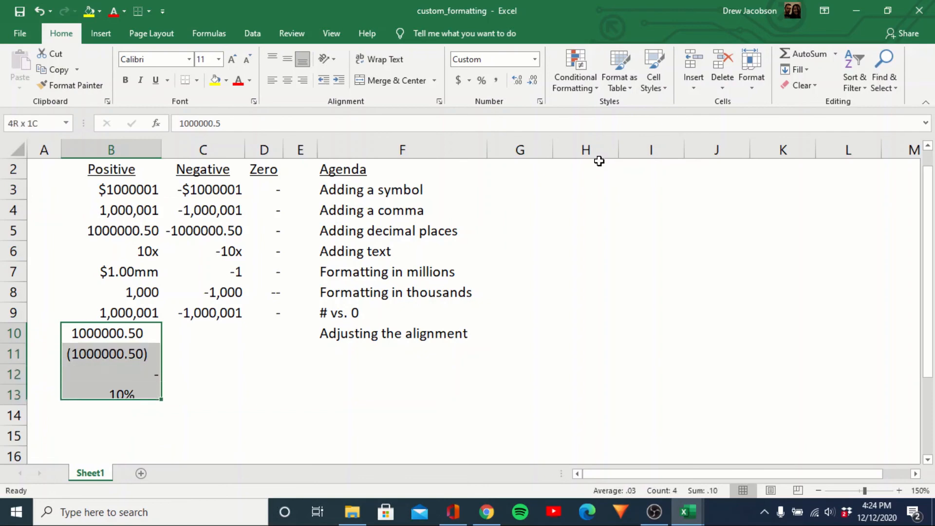
pyautogui.hotkey('ctrl', '1')
pyautogui.click(498, 219)
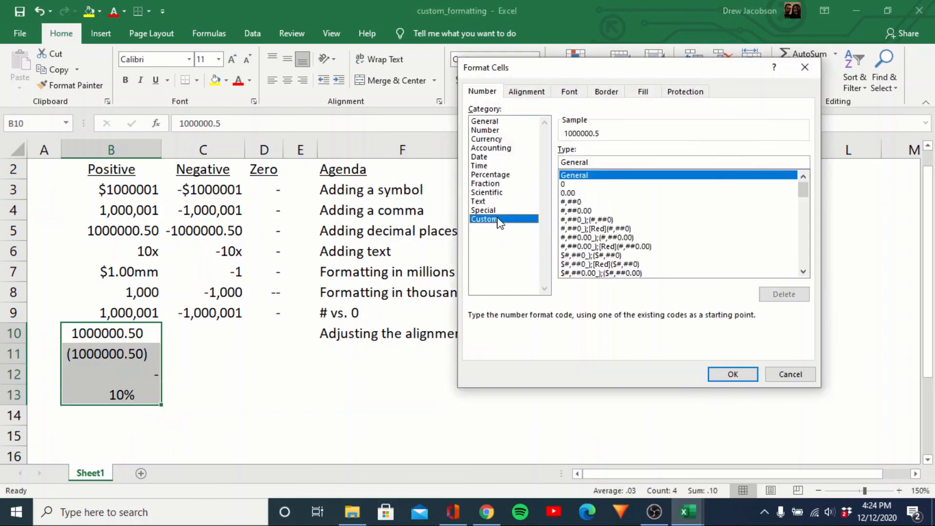
pyautogui.press('Escape')
pyautogui.hotkey('shift', 'Up')
pyautogui.hotkey('shift', 'Up')
pyautogui.hotkey('shift', 'Up')
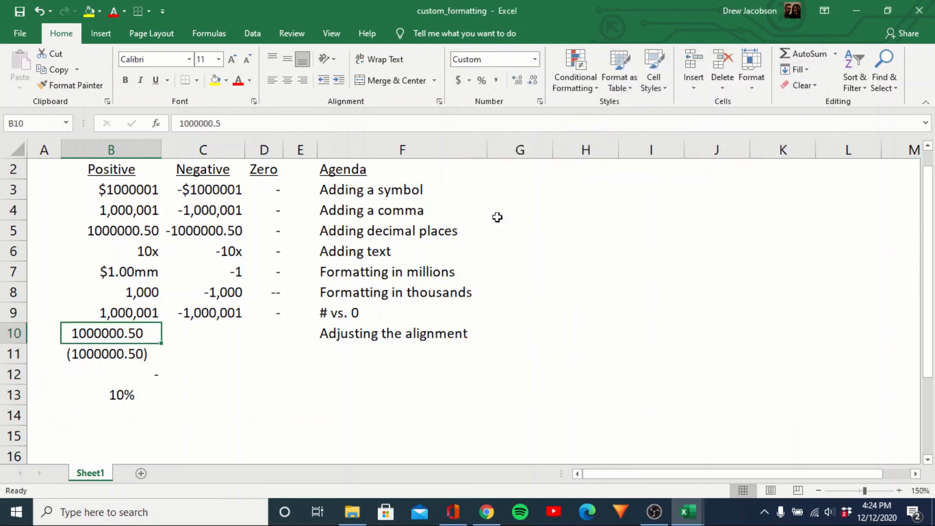
# Extend the zero section of the B10:B12 custom format with parenthesis-width and percent-width spaces, making it #.00_)_%;(#.00)_%;-_)_%, and apply it
pyautogui.hotkey('shift', 'Down')
pyautogui.hotkey('shift', 'Down')
pyautogui.hotkey('ctrl', '1')
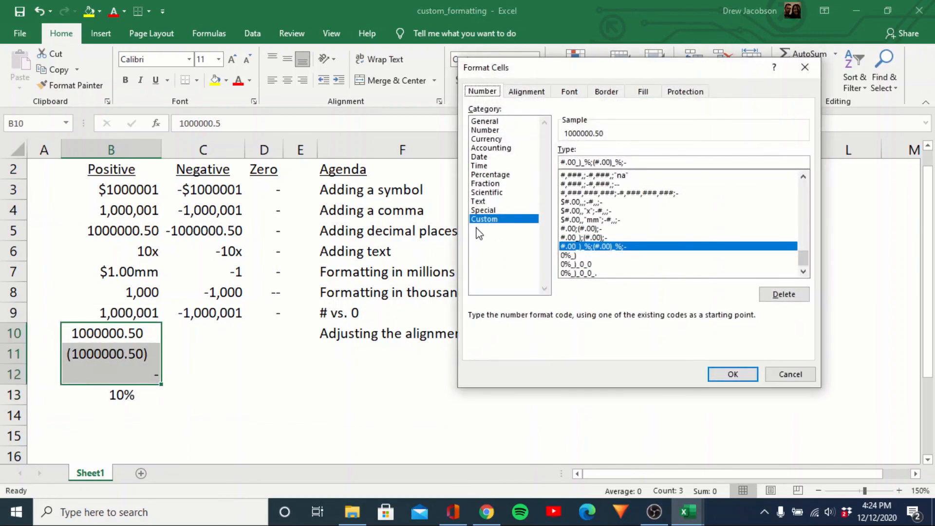
pyautogui.click(639, 164)
pyautogui.write('_)')
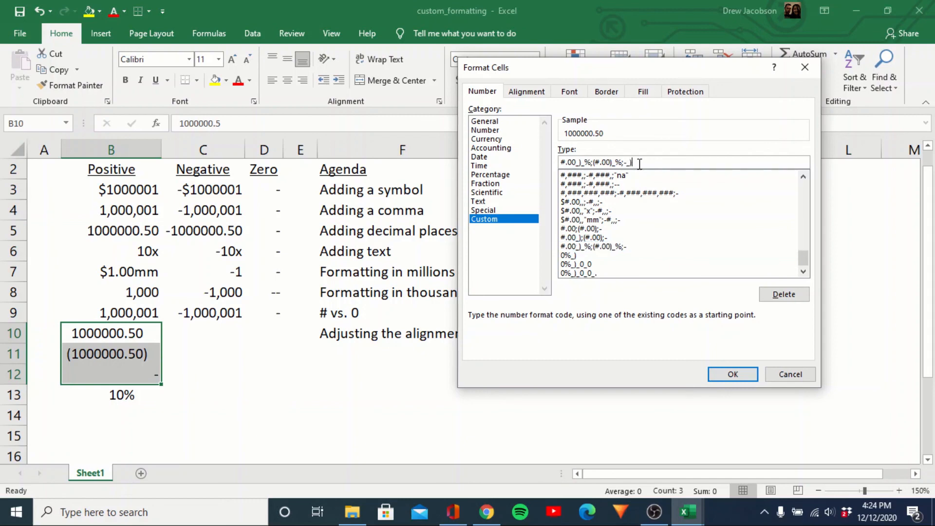
pyautogui.write('_%')
pyautogui.press('Return')
pyautogui.press('Down')
pyautogui.press('Down')
pyautogui.press('Down')
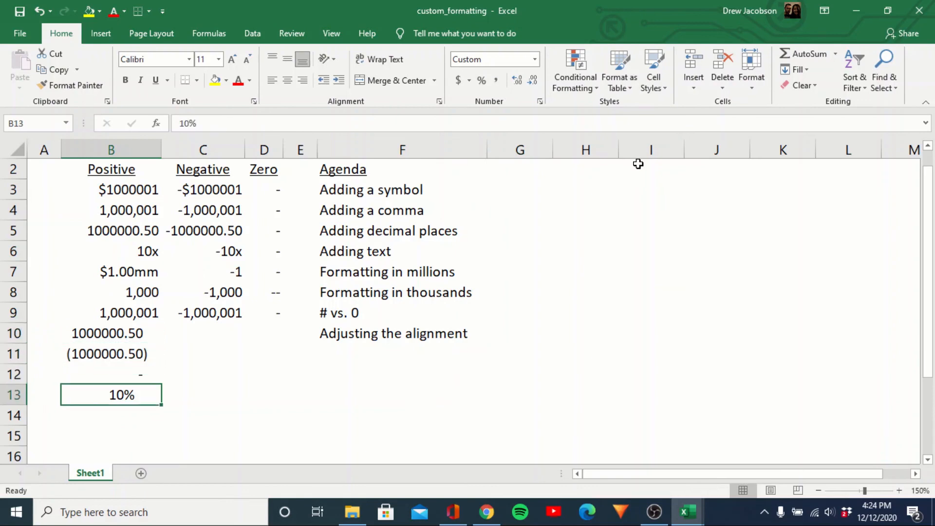
# Append two zero-width spaces and a period-width space to the B10:B12 format, making it #.00_)_%;(#.00)_%;-_)_%_0_0_., and apply it
pyautogui.press('Up')
pyautogui.press('Up')
pyautogui.press('Up')
pyautogui.hotkey('shift', 'Down')
pyautogui.hotkey('shift', 'Down')
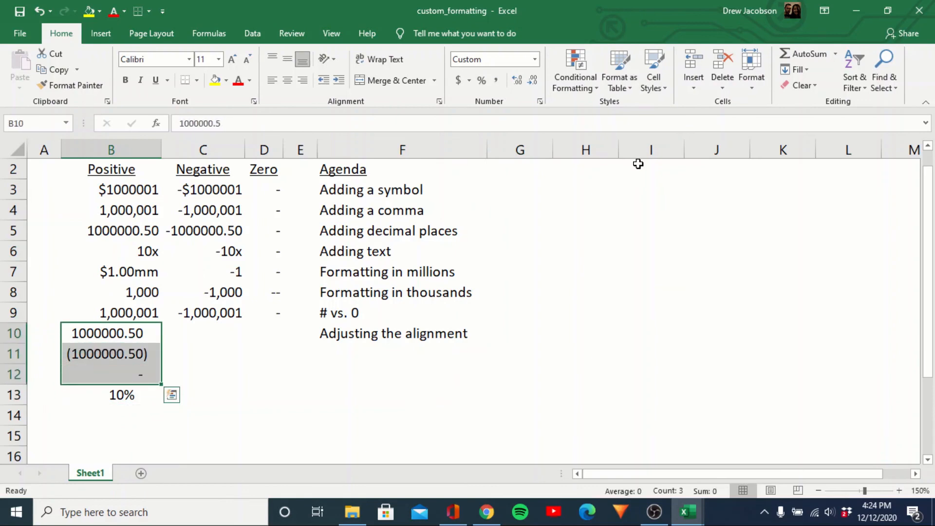
pyautogui.hotkey('ctrl', '1')
pyautogui.click(656, 162)
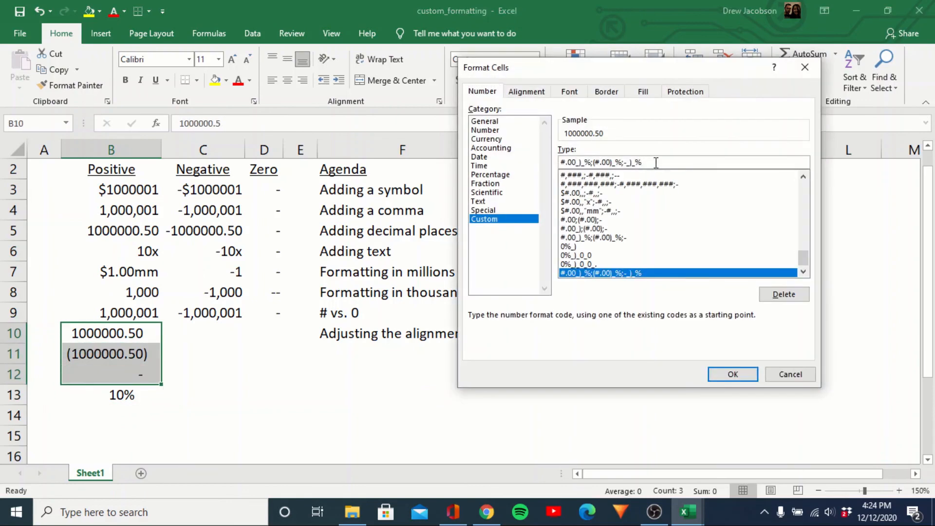
pyautogui.write('_0_0')
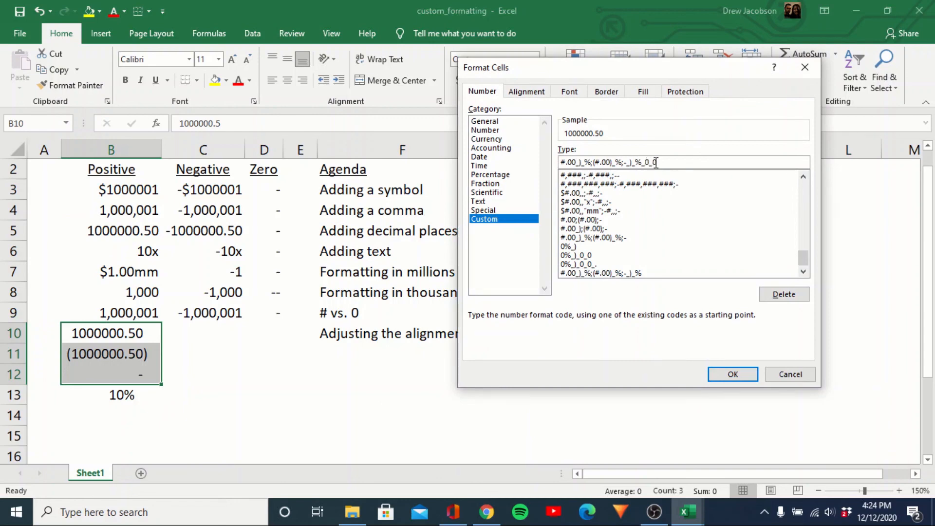
pyautogui.write('_0')
pyautogui.press('Return')
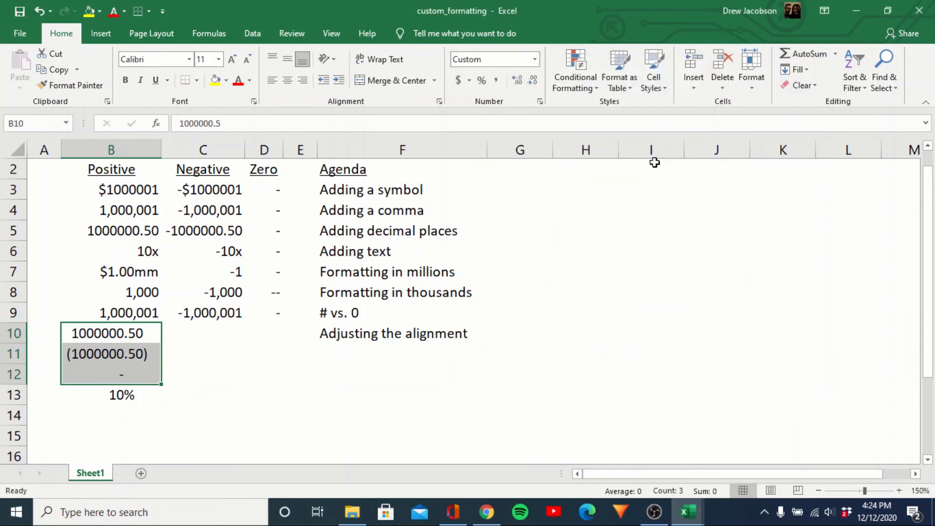
# Examine whether the zero dash in B12 lines up with the whole-number digits of the other values in B10:B13
pyautogui.press('Down')
pyautogui.press('Down')
pyautogui.press('Down')
pyautogui.press('Up')
pyautogui.press('Up')
pyautogui.press('Up')
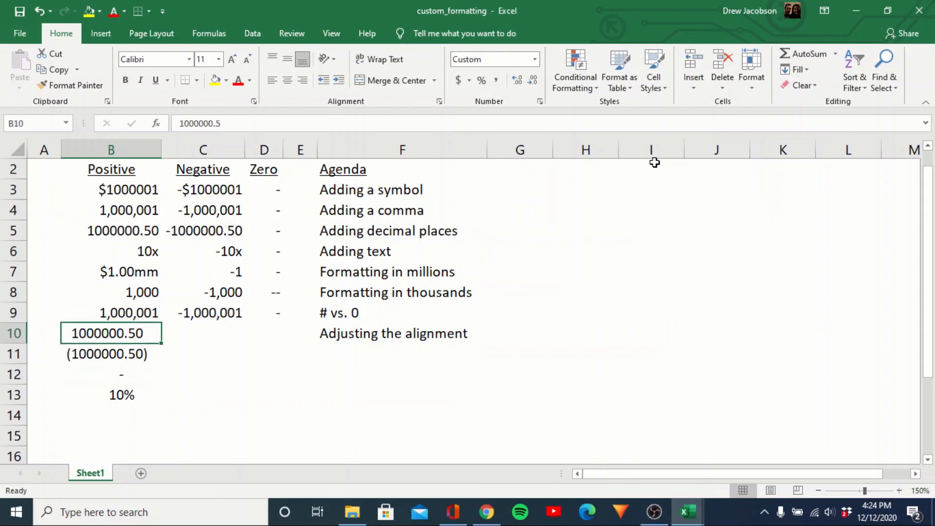
pyautogui.press('Down')
pyautogui.press('Down')
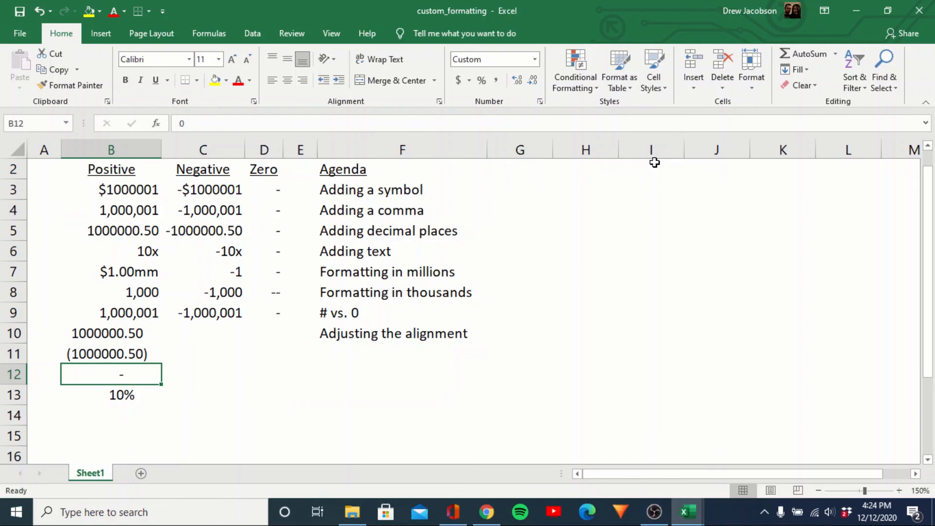
# Color positive values in B10 red by prefixing its custom format with [red], making it [red]#.00_)_%;(#.00)_%;-_)_%_0_0_., and apply it
pyautogui.press('Up')
pyautogui.press('Up')
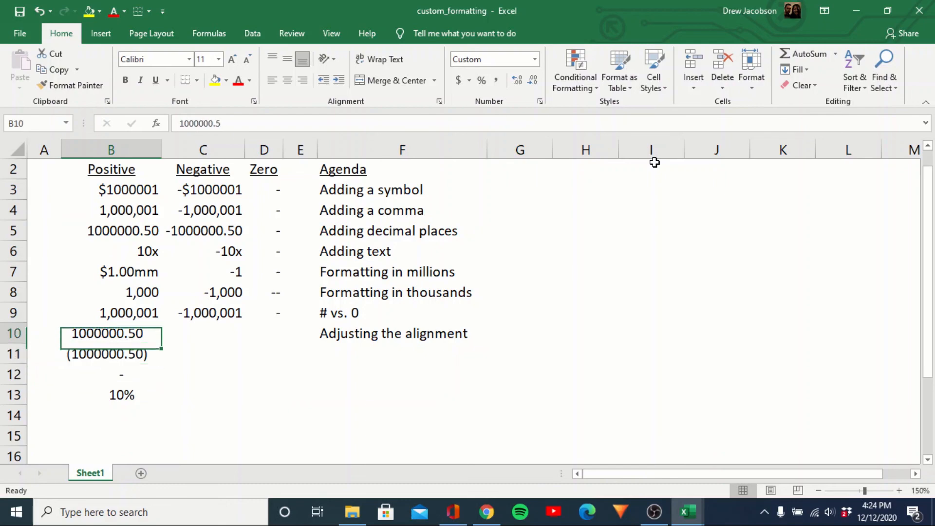
pyautogui.hotkey('ctrl', '1')
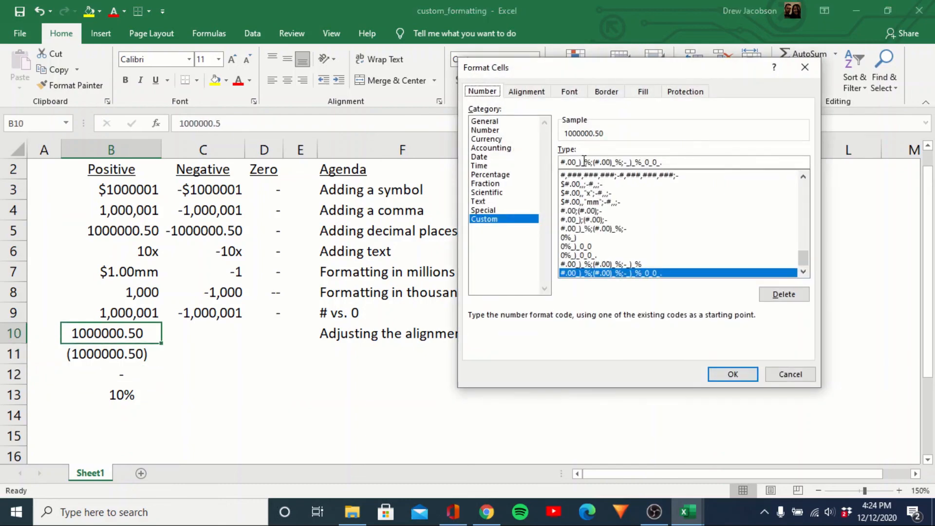
pyautogui.click(562, 163)
pyautogui.write('[red]')
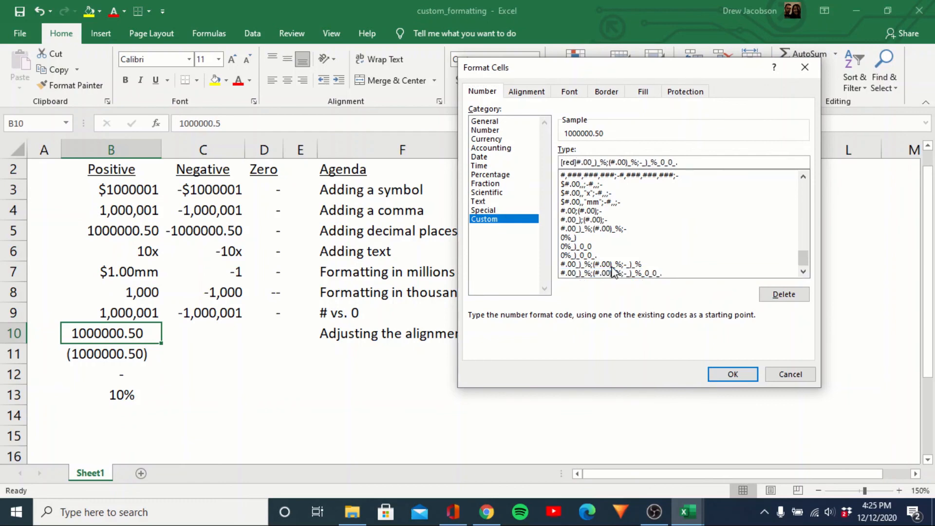
pyautogui.press('Return')
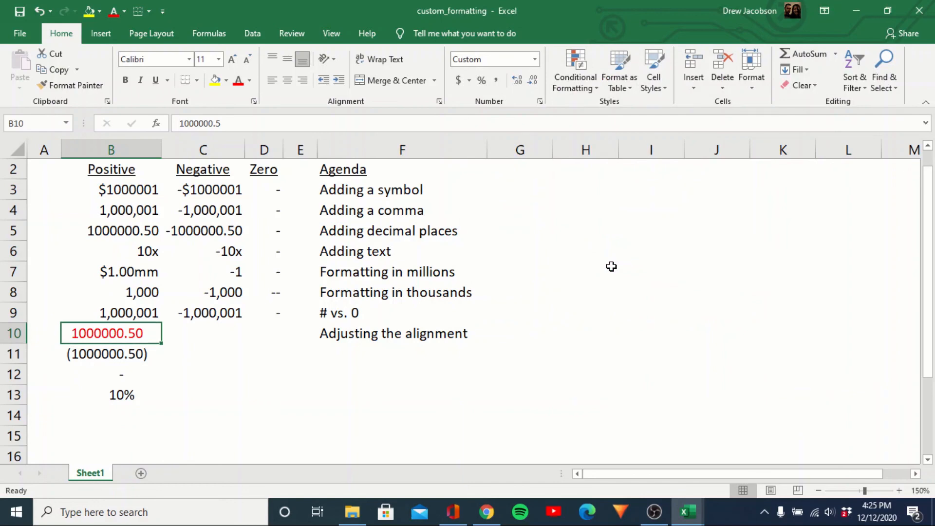